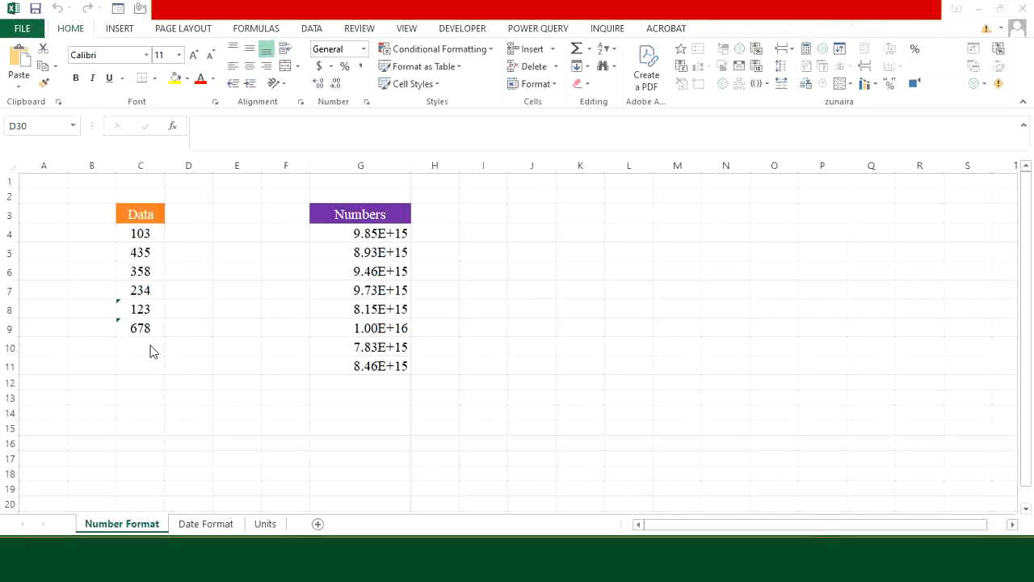
Step: Enter =SUM(C4:C9) in C10, which totals only 1130 because some values are text
click(152, 351)
text(=)
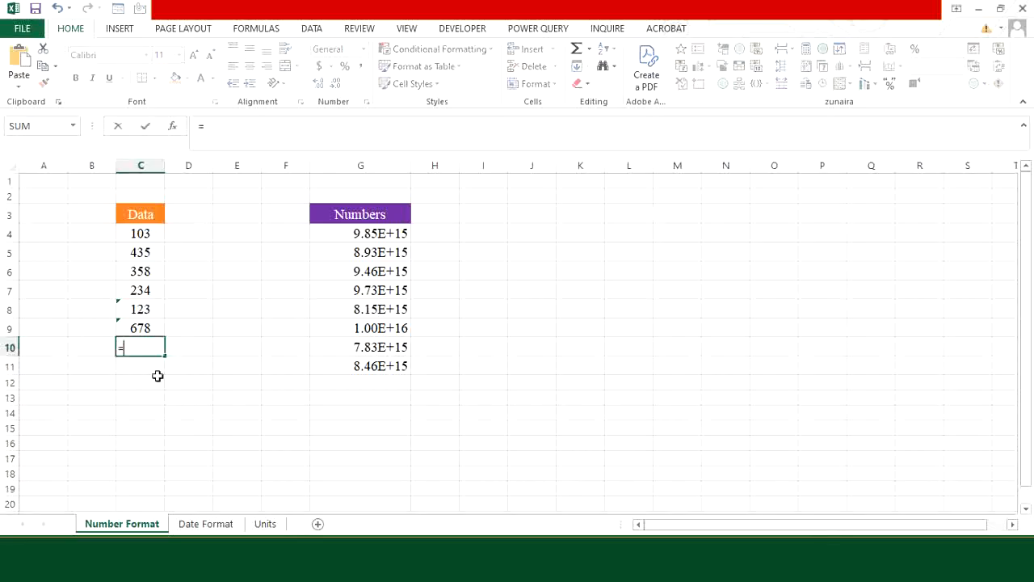
text(sum()
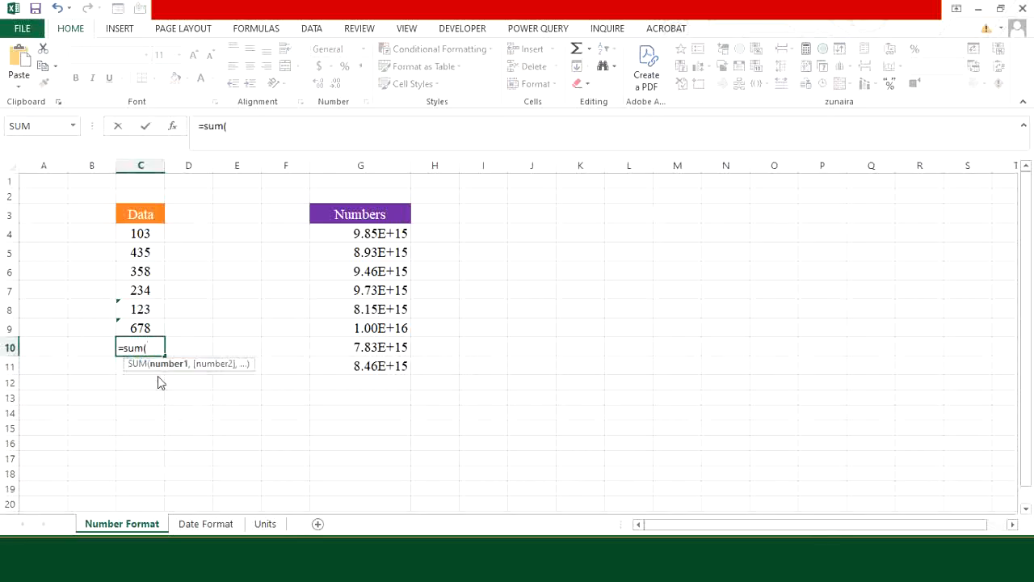
drag(144, 235, 139, 325)
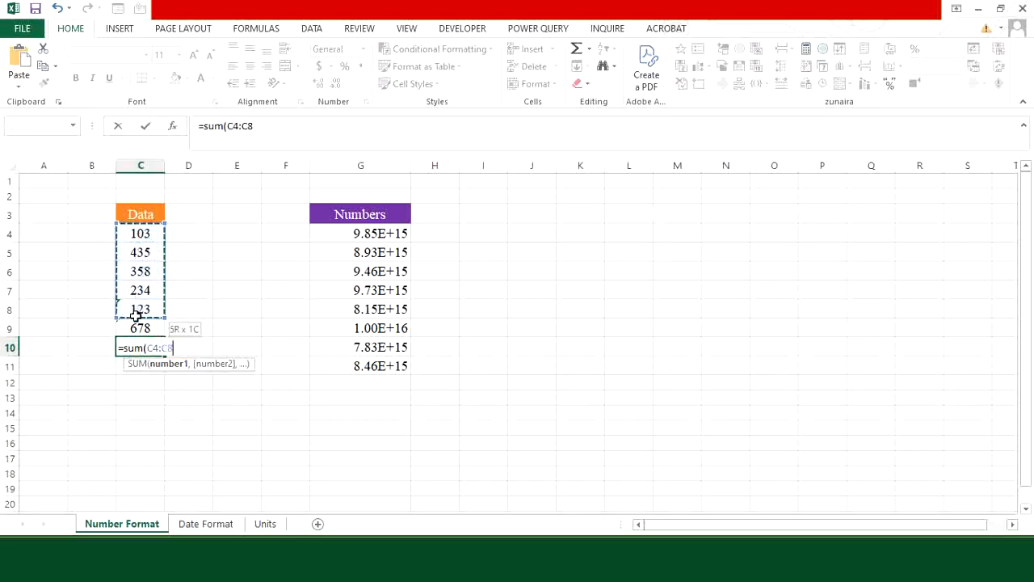
text())
key(Return)
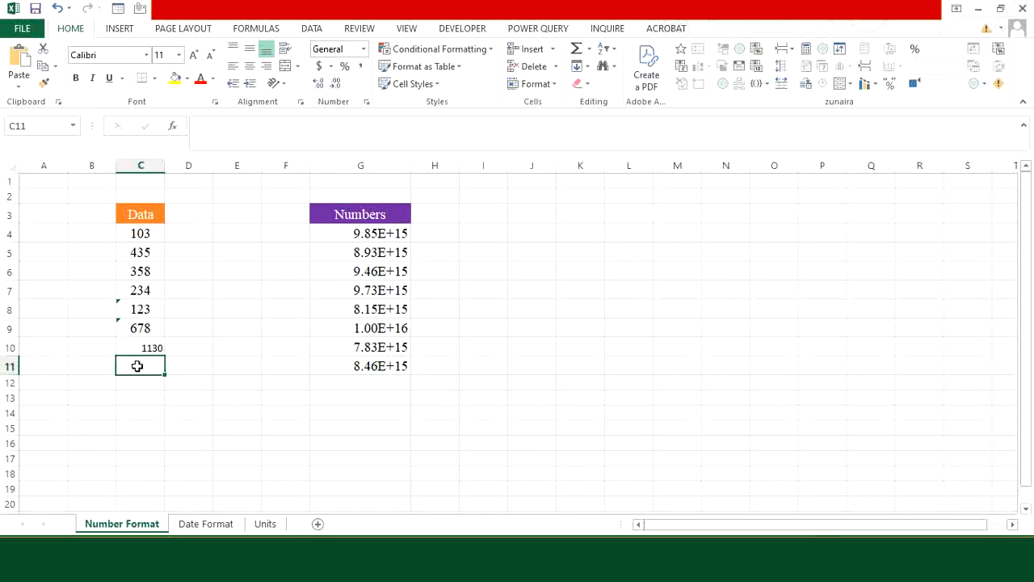
Step: Apply the Number format to C4:C9 from the ribbon dropdown, then undo it
drag(140, 233, 140, 327)
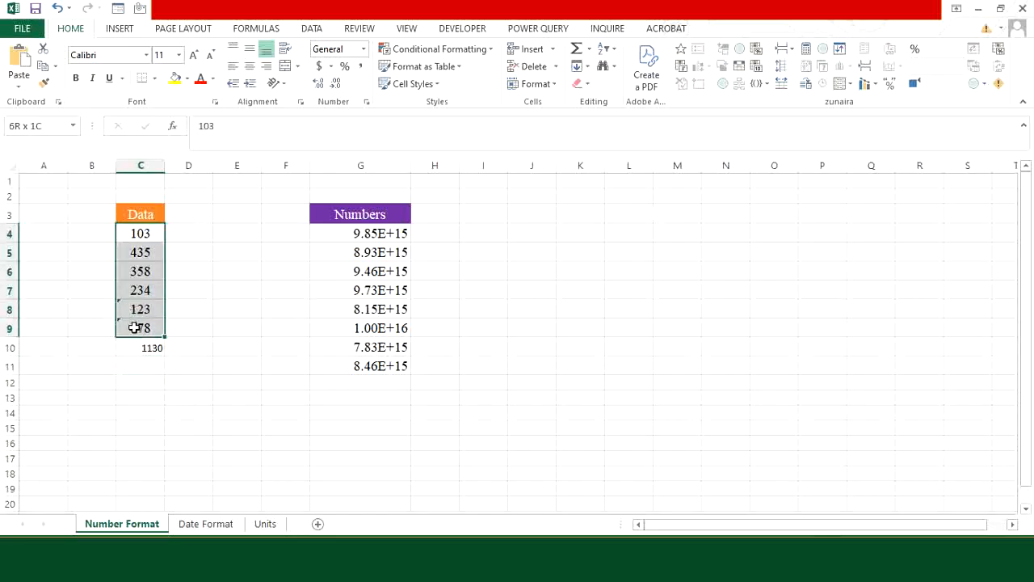
click(364, 48)
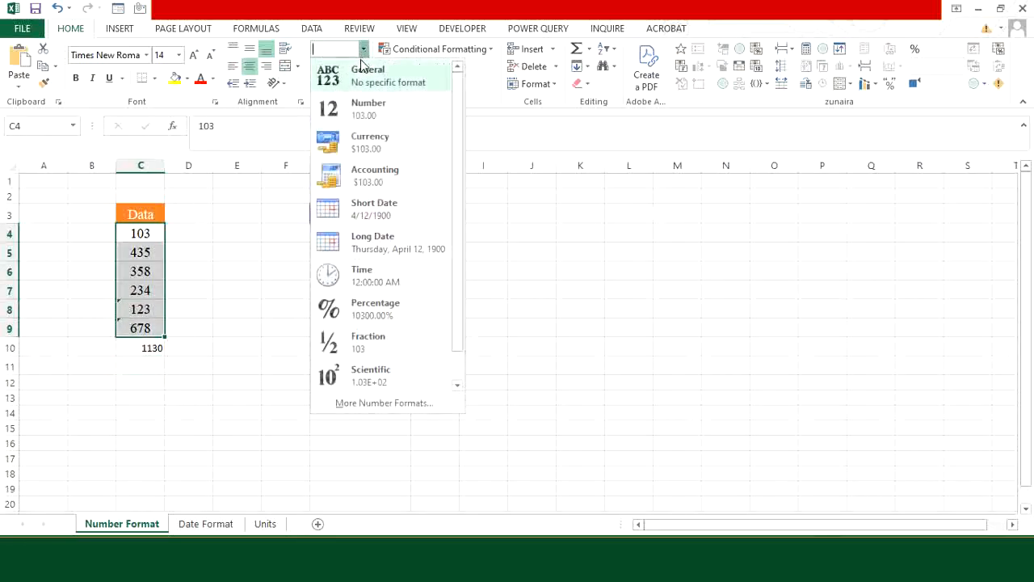
click(359, 109)
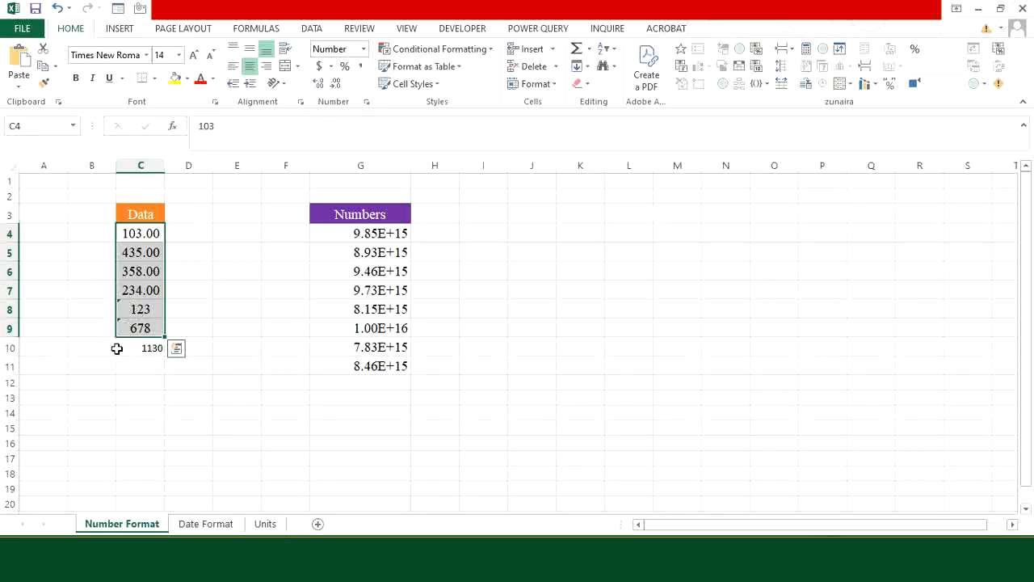
key(ctrl+shift+grave)
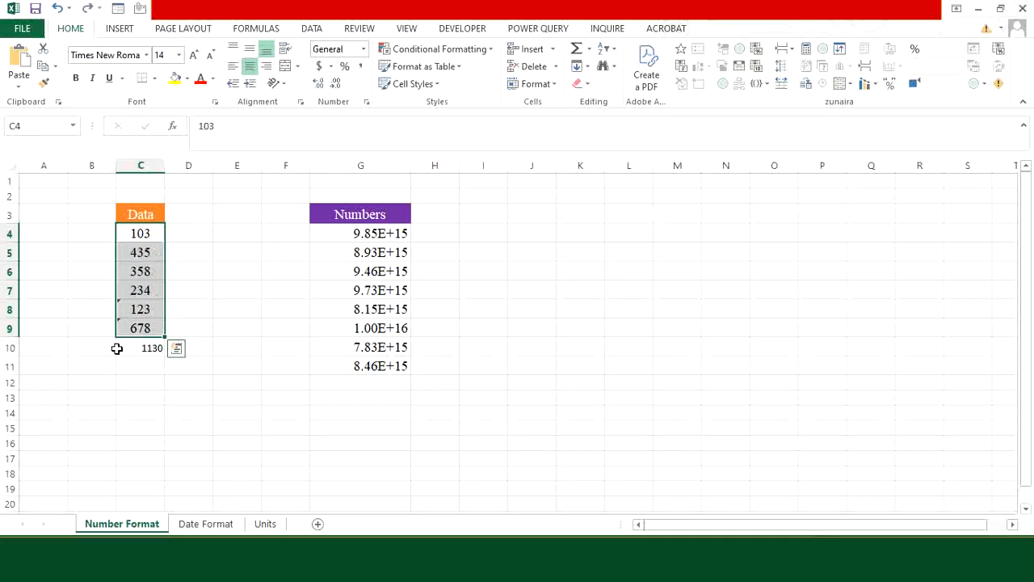
Step: Enter a helper value 1 in D4 and copy it
click(208, 235)
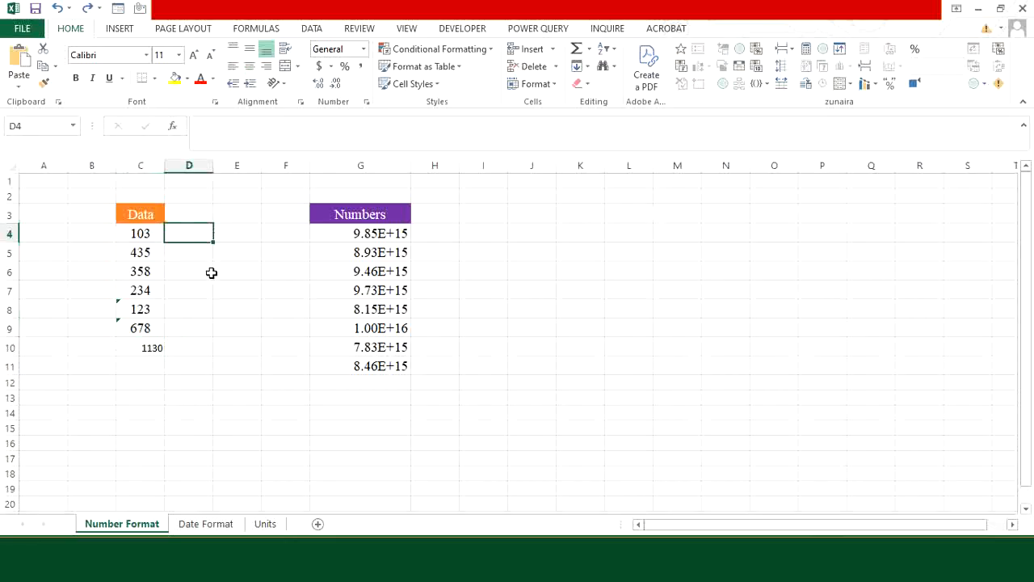
text(1)
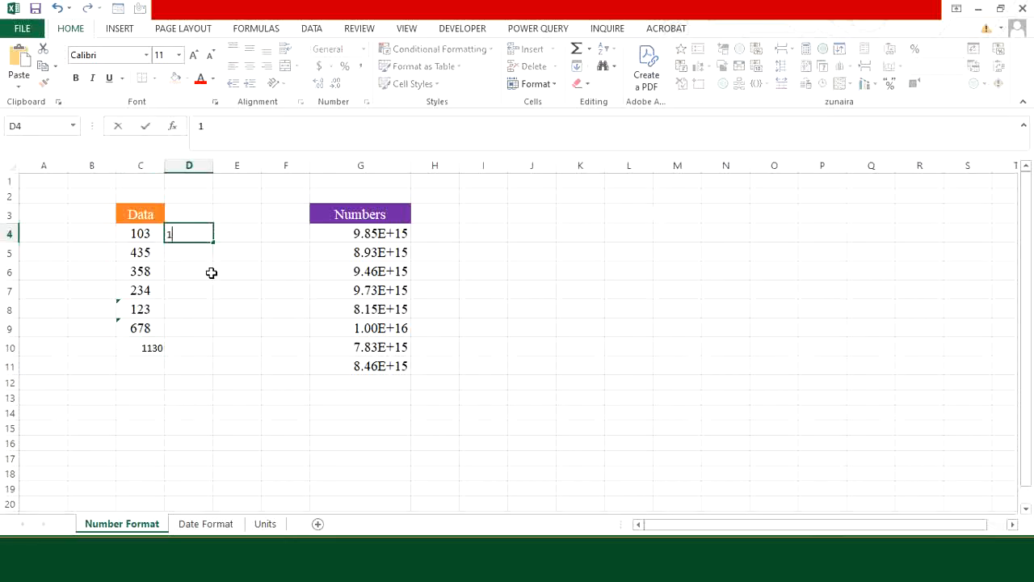
click(199, 265)
click(197, 233)
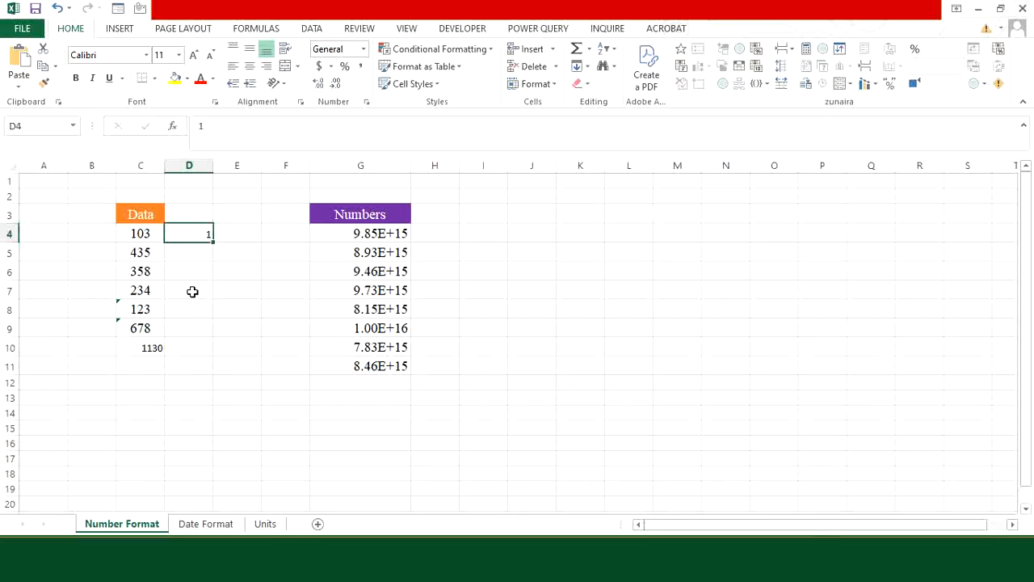
key(ctrl+c)
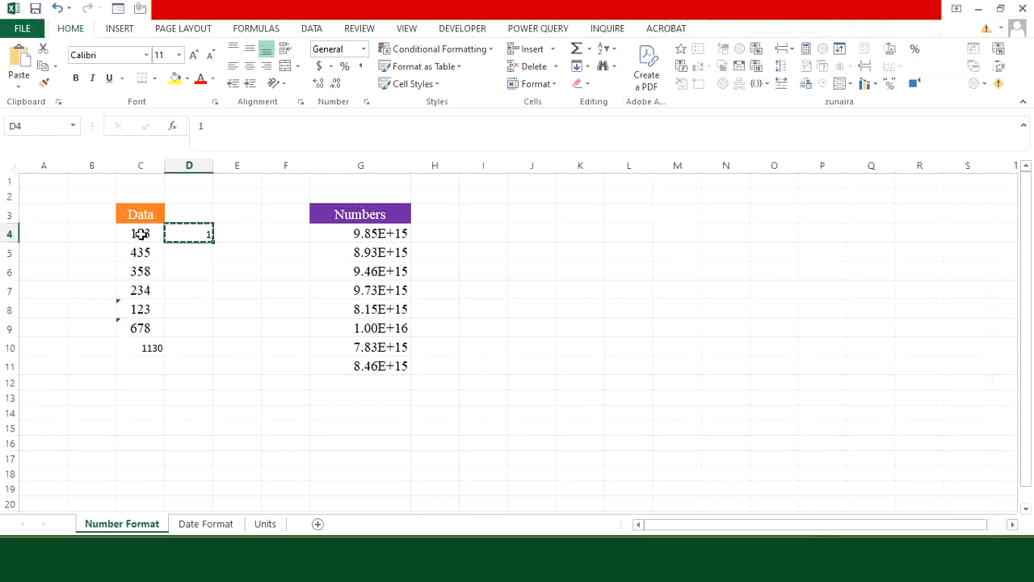
Step: Paste Special with Multiply onto C4:C9 so the values become numbers and C10 totals 1931
click(140, 233)
key(shift+Down)
key(shift+Down)
key(shift+Down)
key(shift+Down)
key(shift+Down)
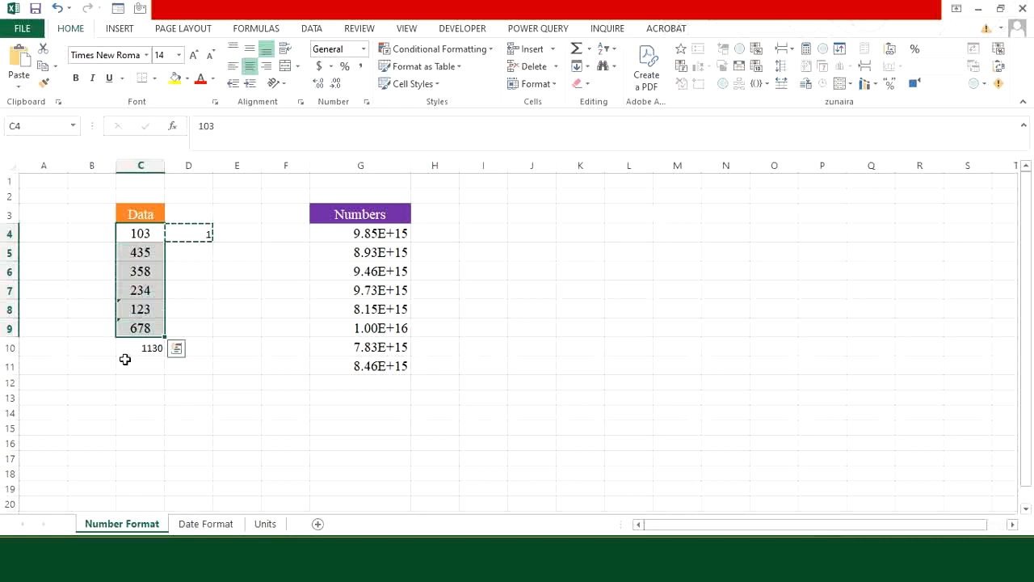
key(ctrl+alt+v)
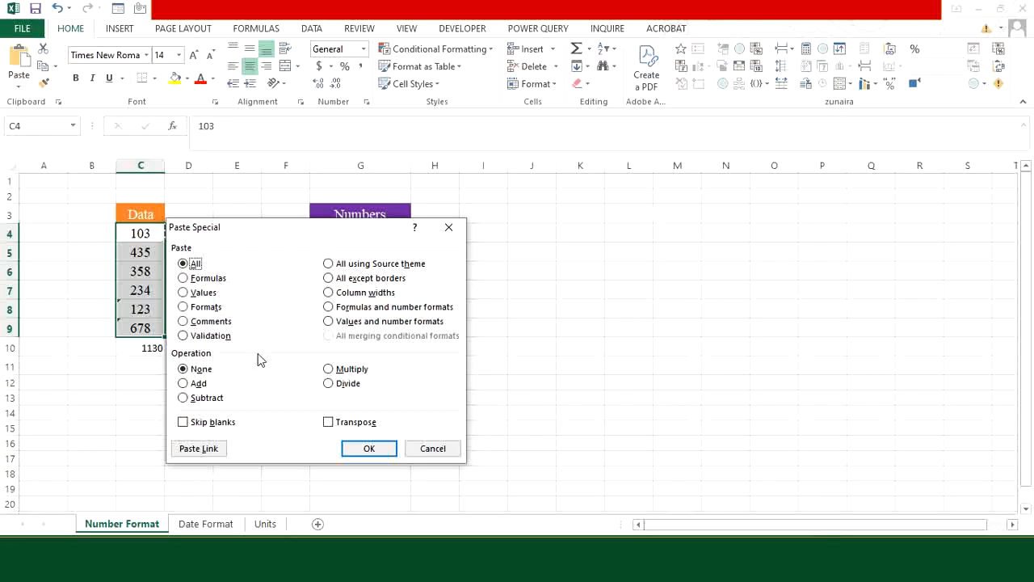
click(331, 372)
click(384, 450)
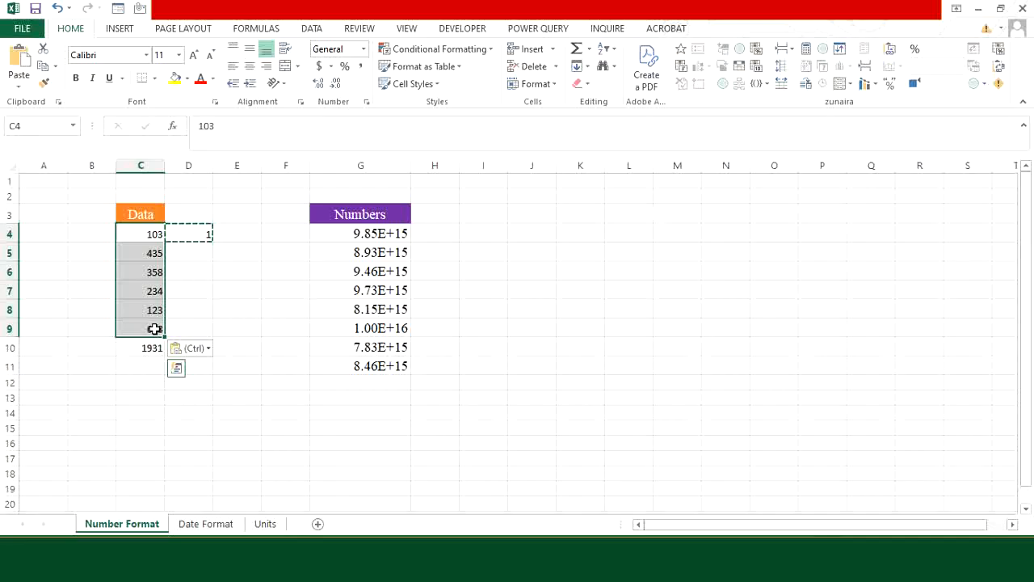
click(141, 355)
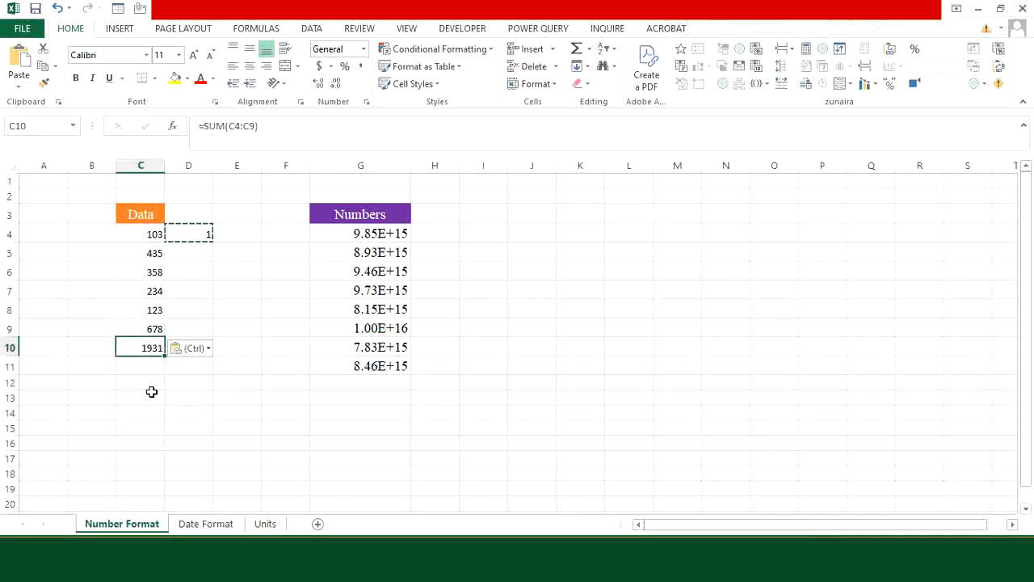
click(185, 232)
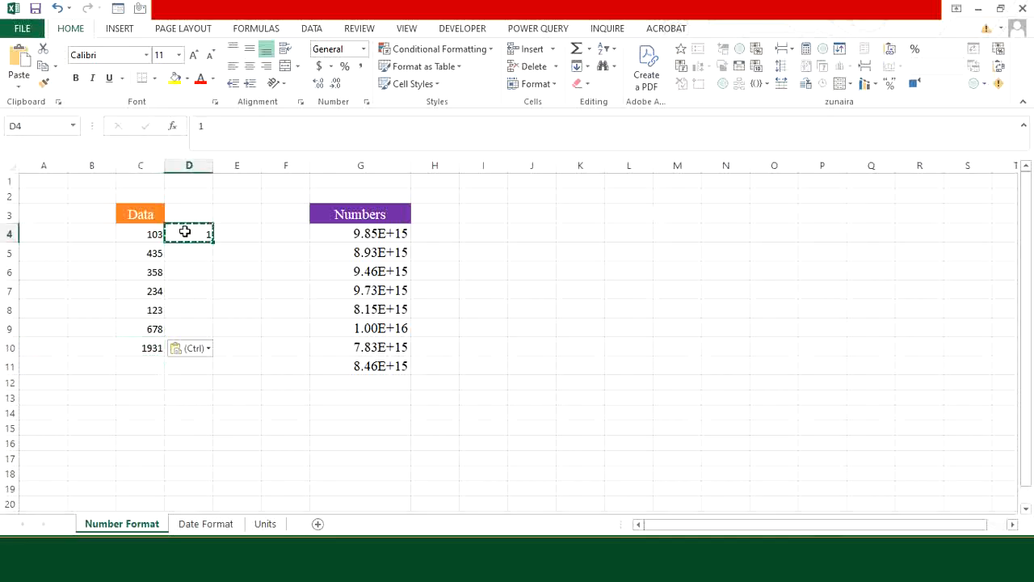
key(Escape)
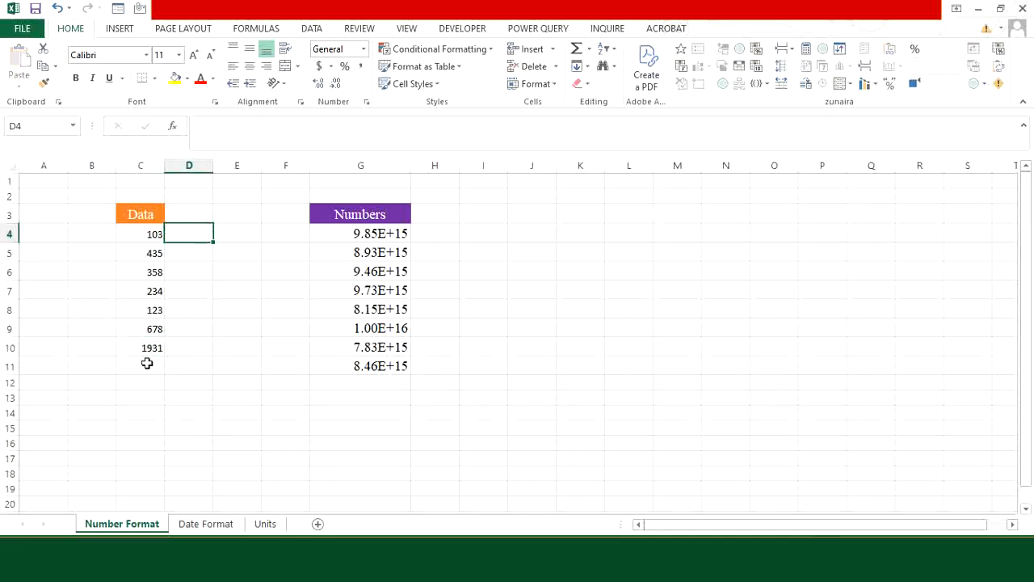
Step: Format the Numbers values G4:G11 as Number with 0 decimal places instead of scientific notation
click(153, 368)
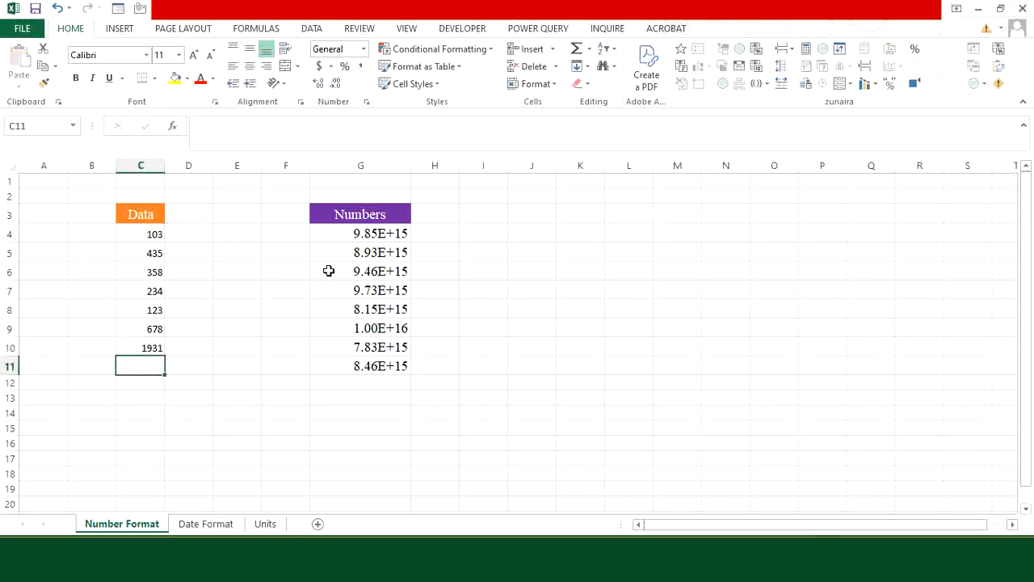
click(345, 235)
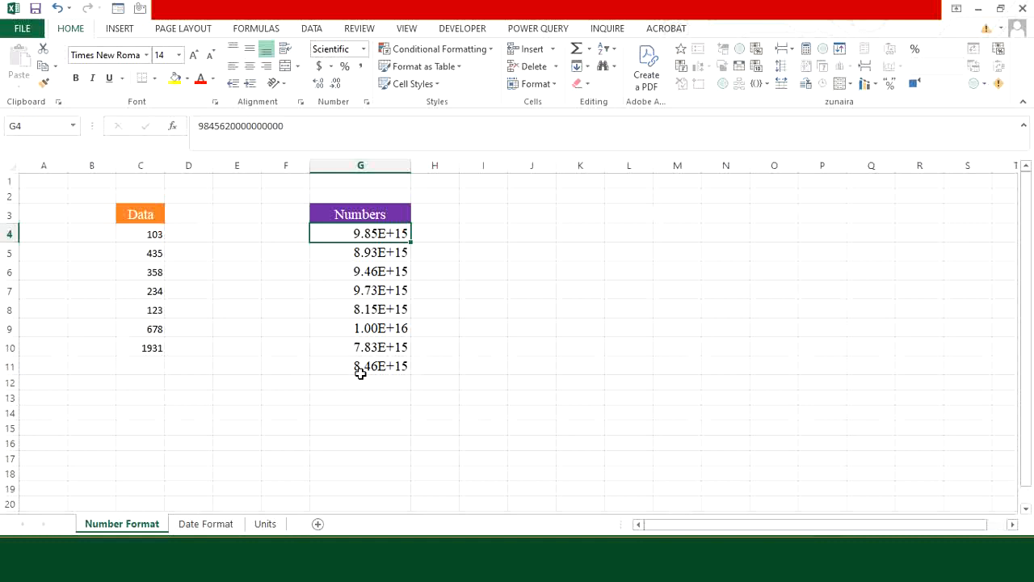
click(340, 269)
click(340, 234)
key(ctrl+shift+Down)
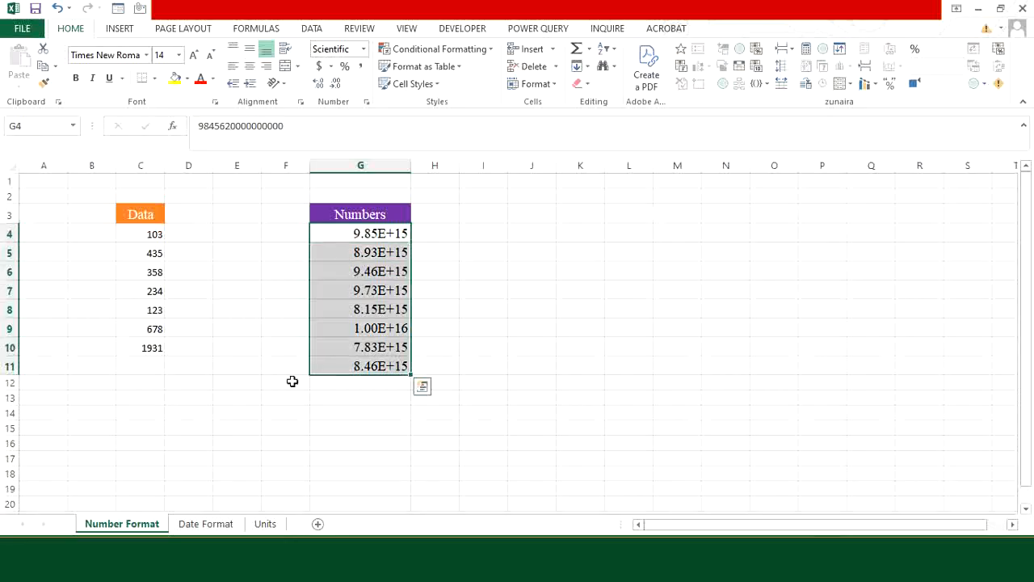
key(ctrl+1)
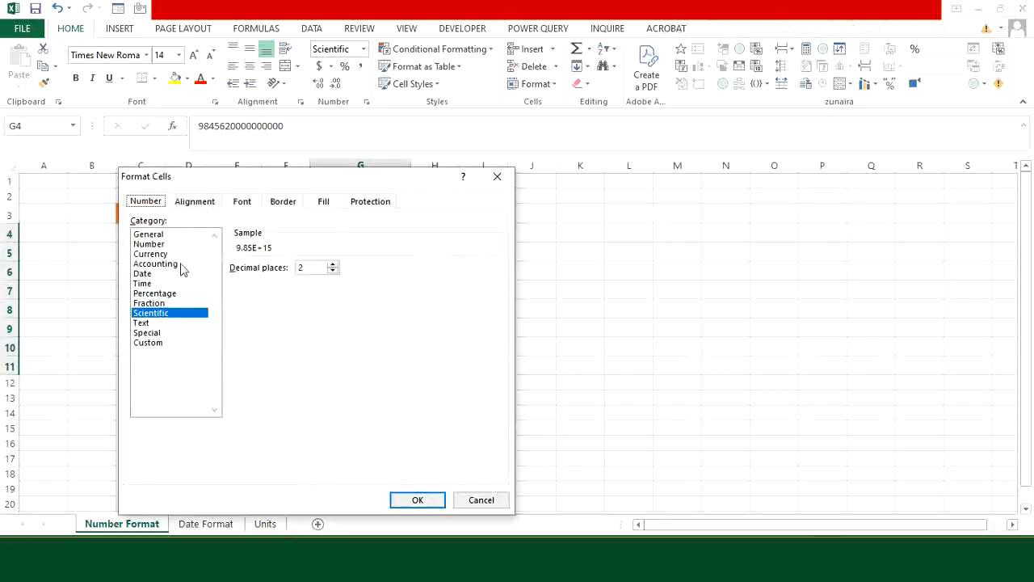
click(150, 244)
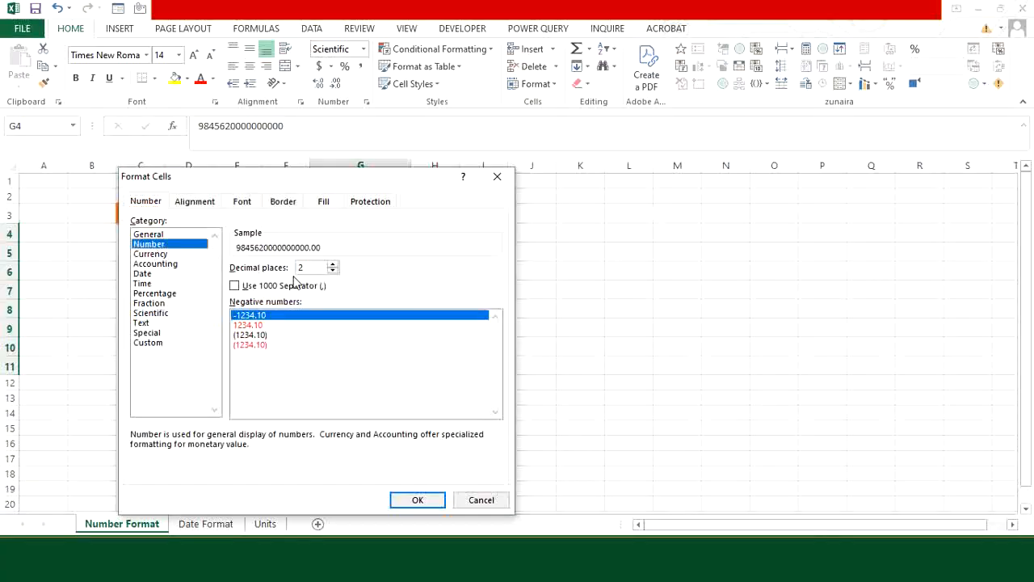
click(312, 267)
key(BackSpace)
text(0)
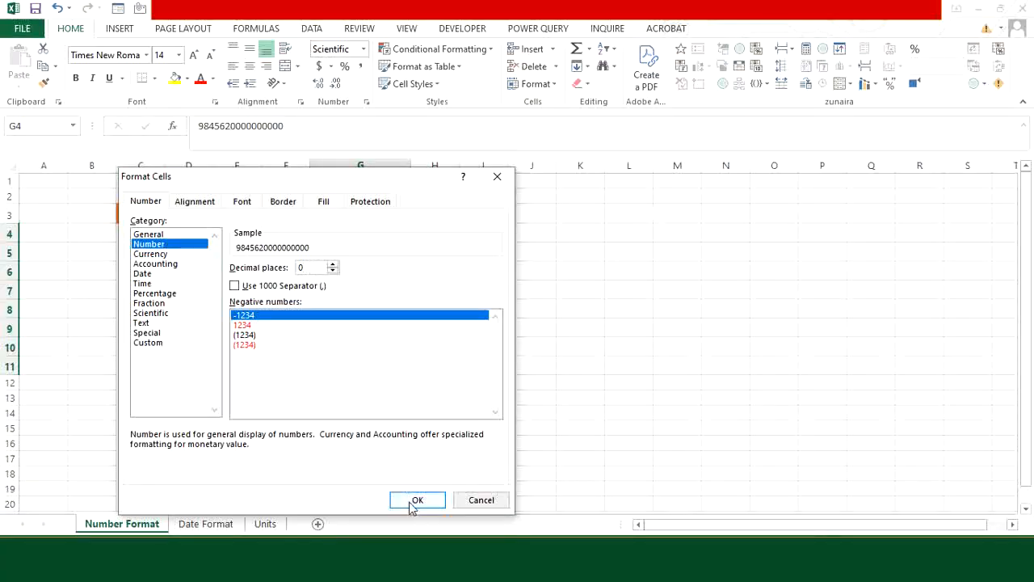
click(417, 500)
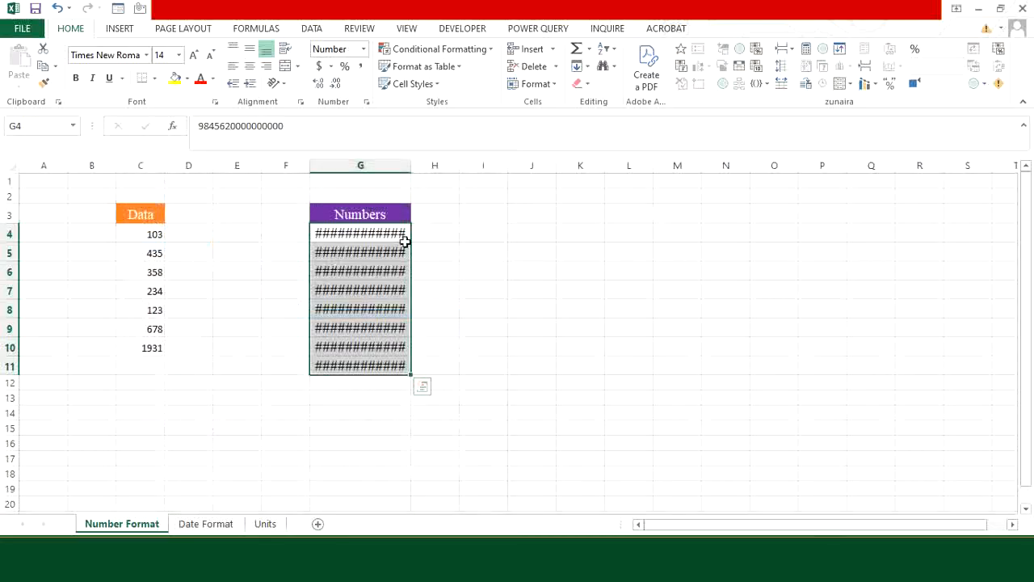
Step: Autofit column G so the full 16-digit numbers display
drag(411, 169, 431, 172)
click(424, 181)
click(383, 382)
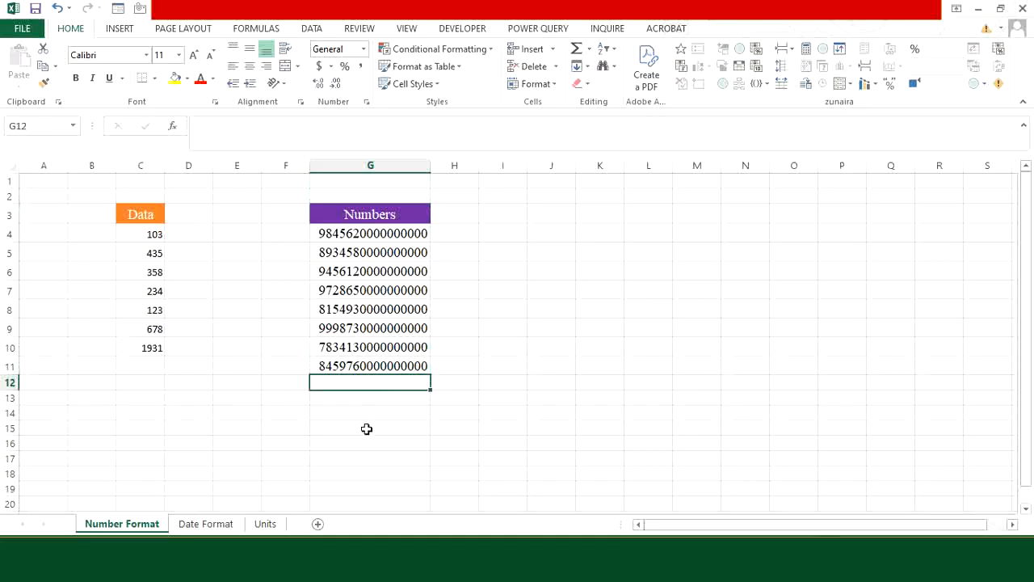
Step: Switch to the Date Format sheet and check each date C3:C8, finding 5-August-2025 and 10-Sept-2025 stored as text
click(216, 525)
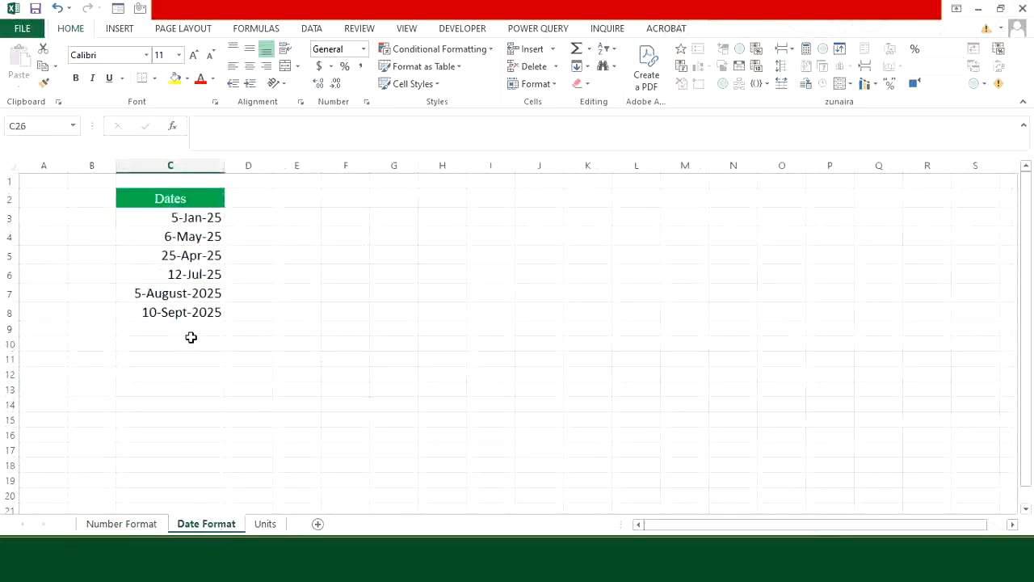
click(181, 222)
click(186, 252)
click(187, 275)
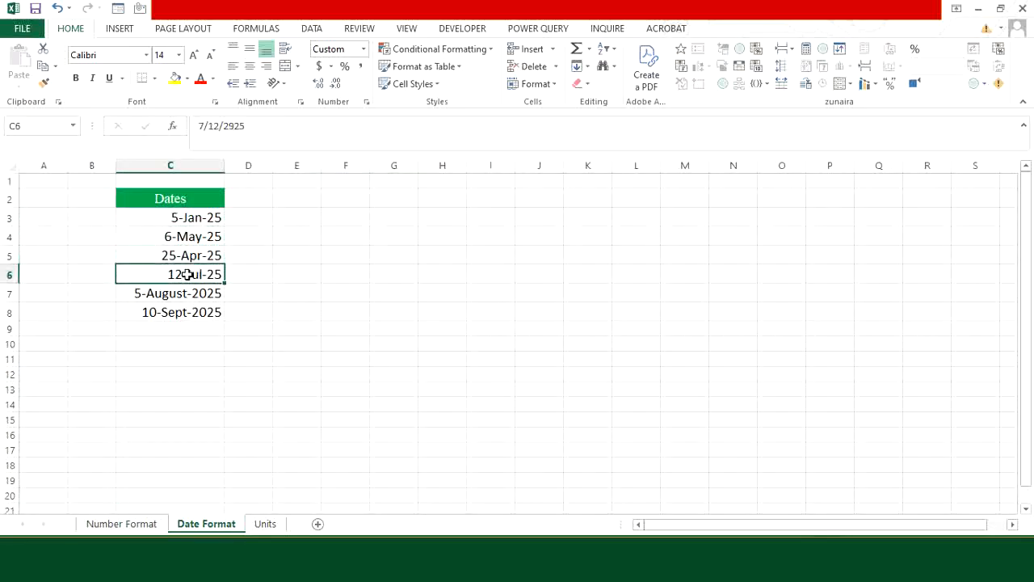
click(189, 292)
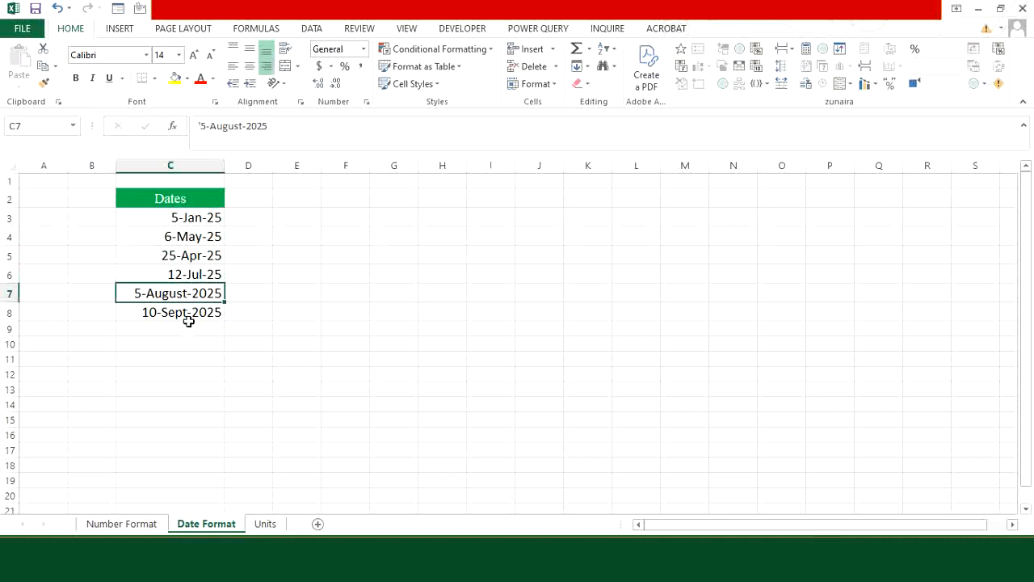
click(188, 323)
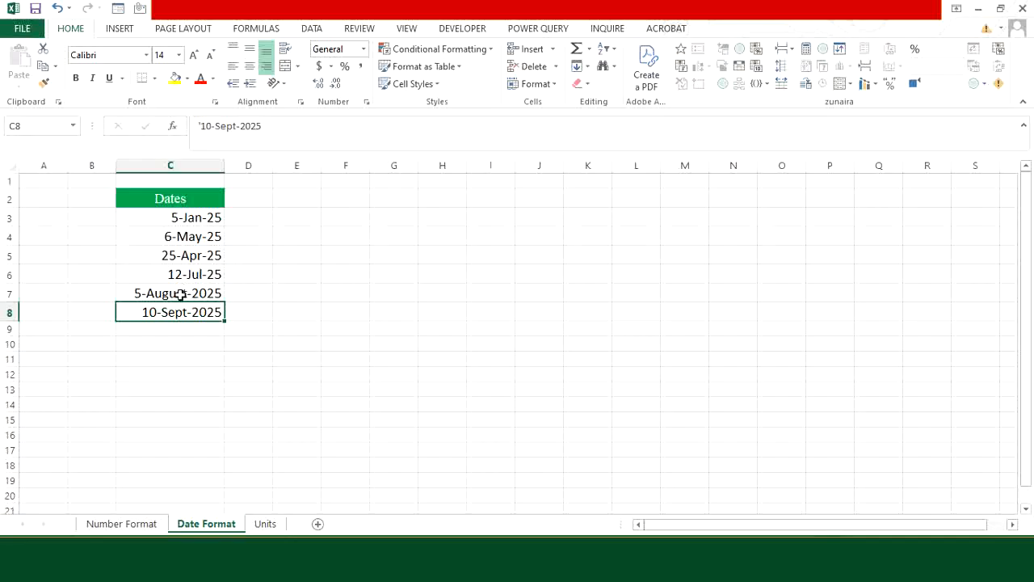
Step: Recheck the stored values of the two text dates and the 5-Jan-25 entry
click(183, 293)
click(180, 310)
click(148, 219)
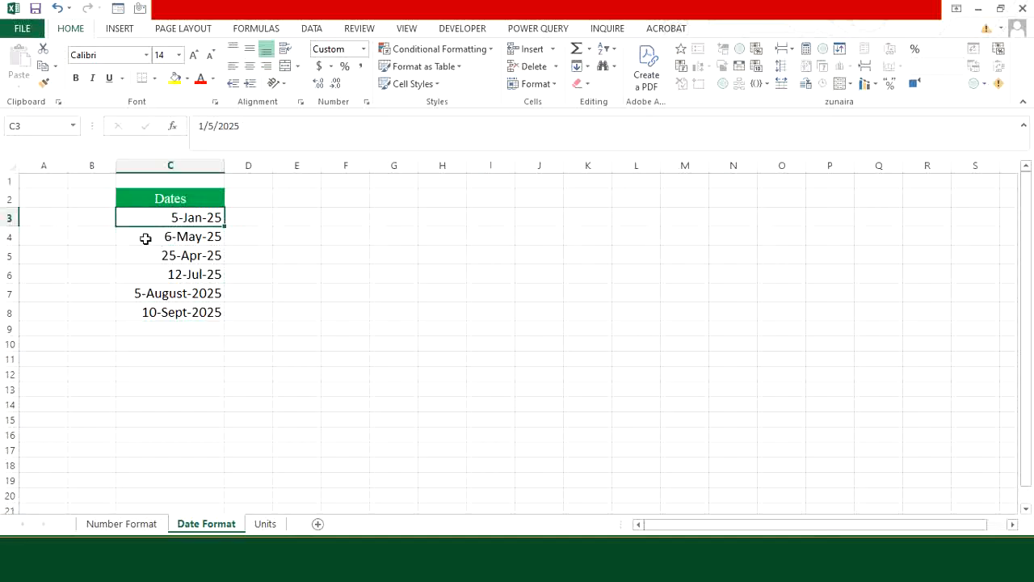
click(95, 216)
click(164, 225)
Step: Label the 5-Jan-25 and 6-May-25 dates MDY in B3 and B4
double_click(87, 225)
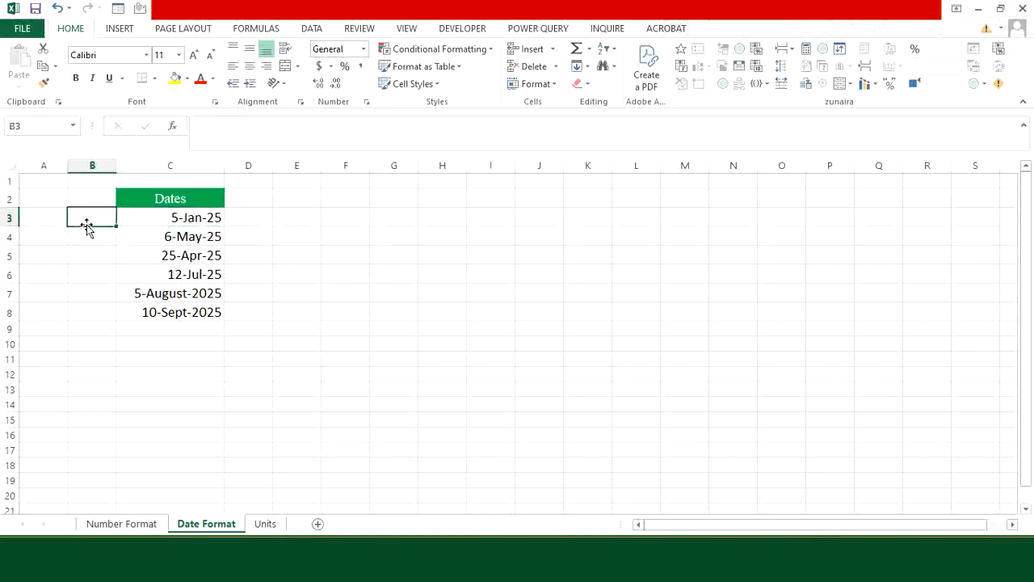
text(MDY)
click(126, 236)
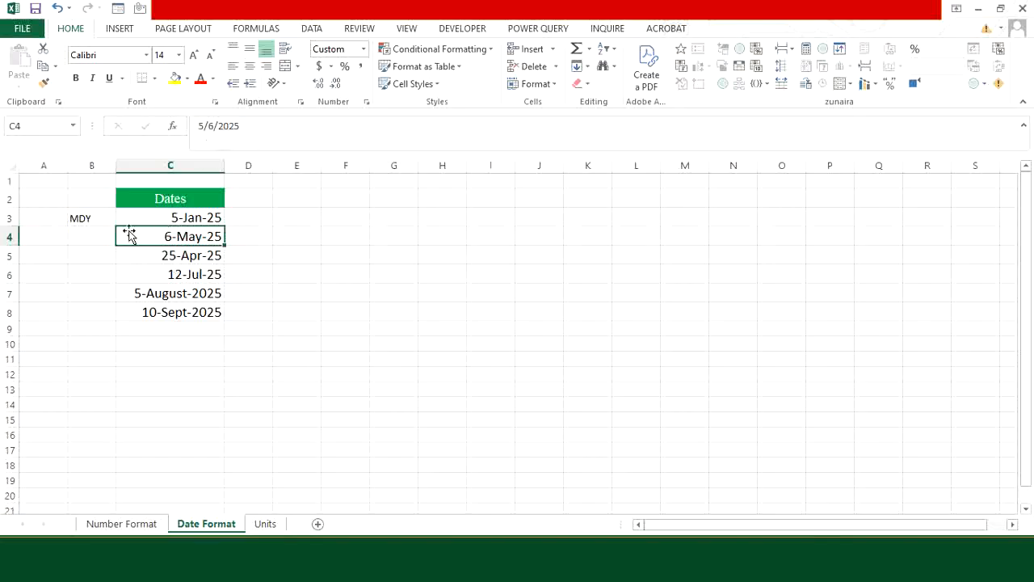
click(100, 240)
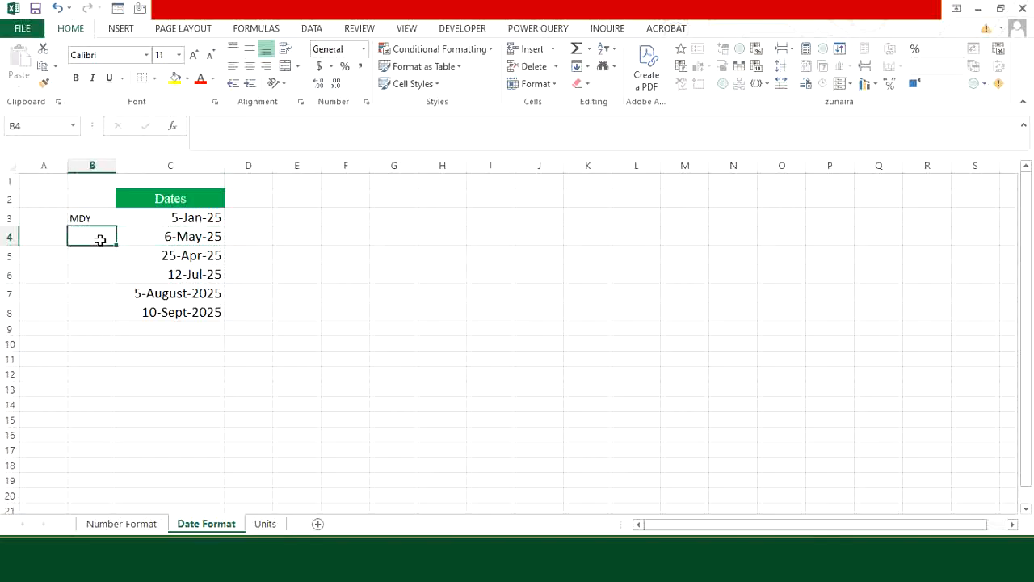
text(MDY)
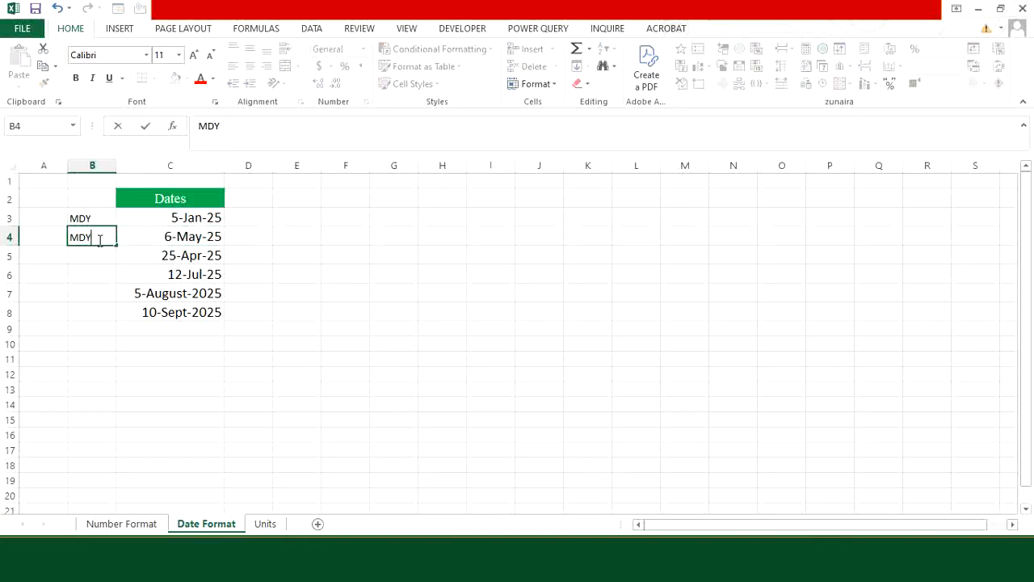
click(168, 239)
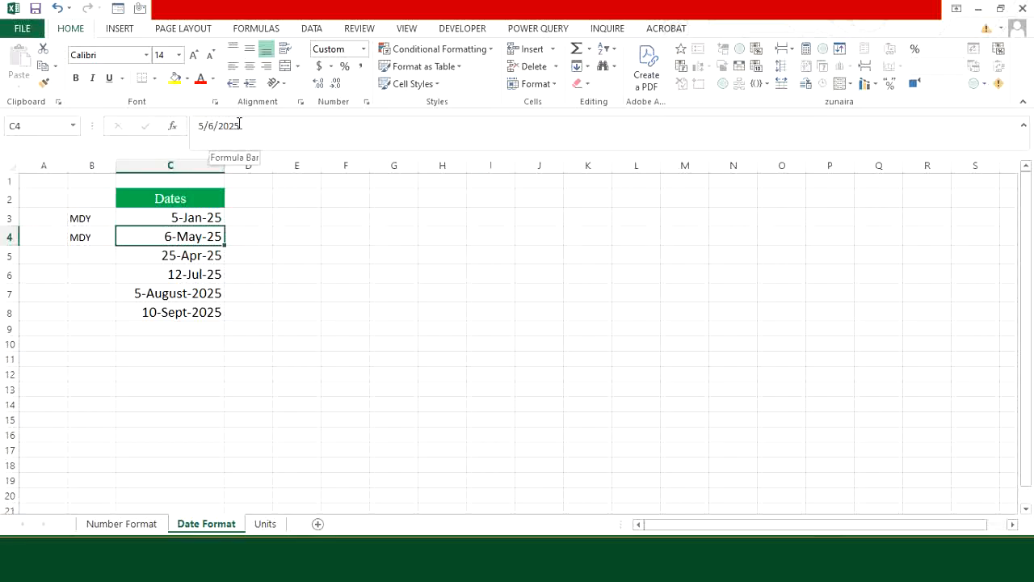
Step: Label the 5-August-2025 entry DMY in B7 after checking its stored text
click(185, 292)
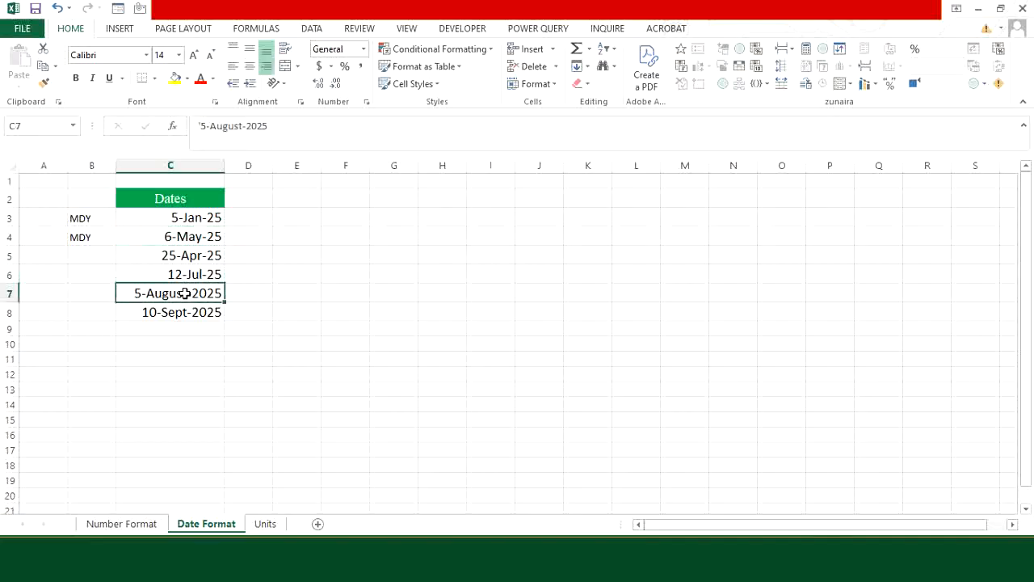
click(106, 296)
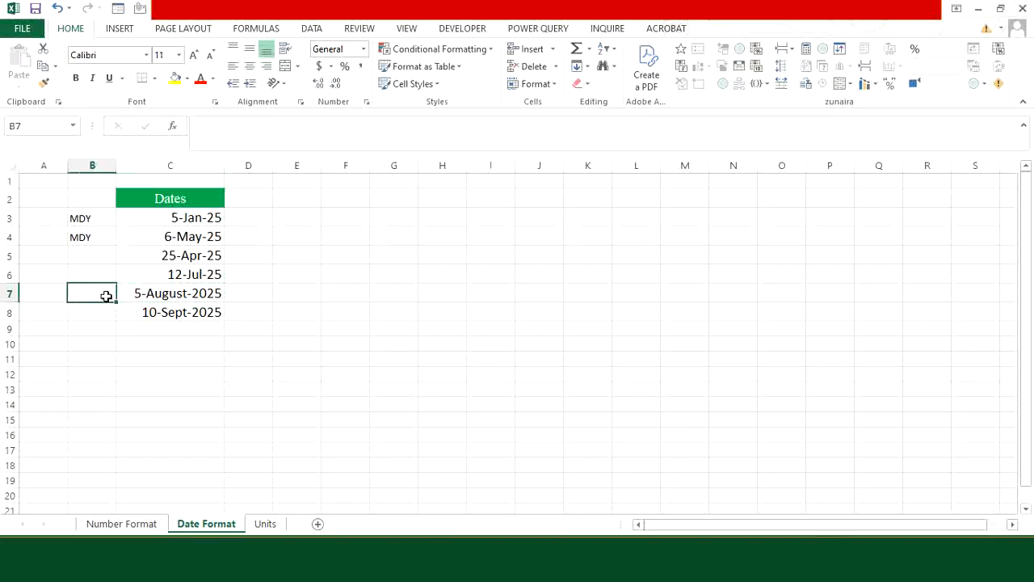
click(139, 296)
click(105, 294)
text(DM)
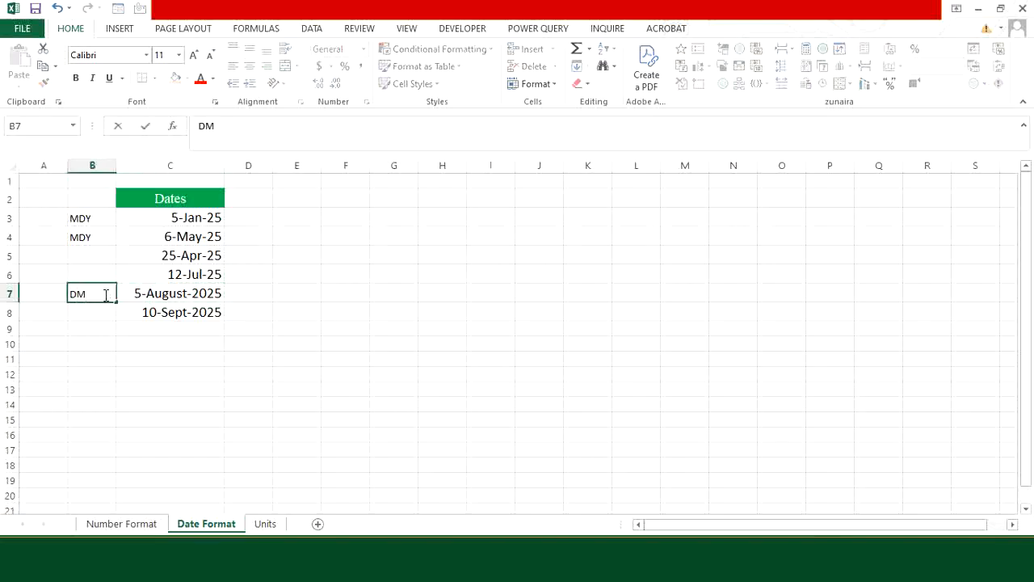
text(Y)
click(103, 316)
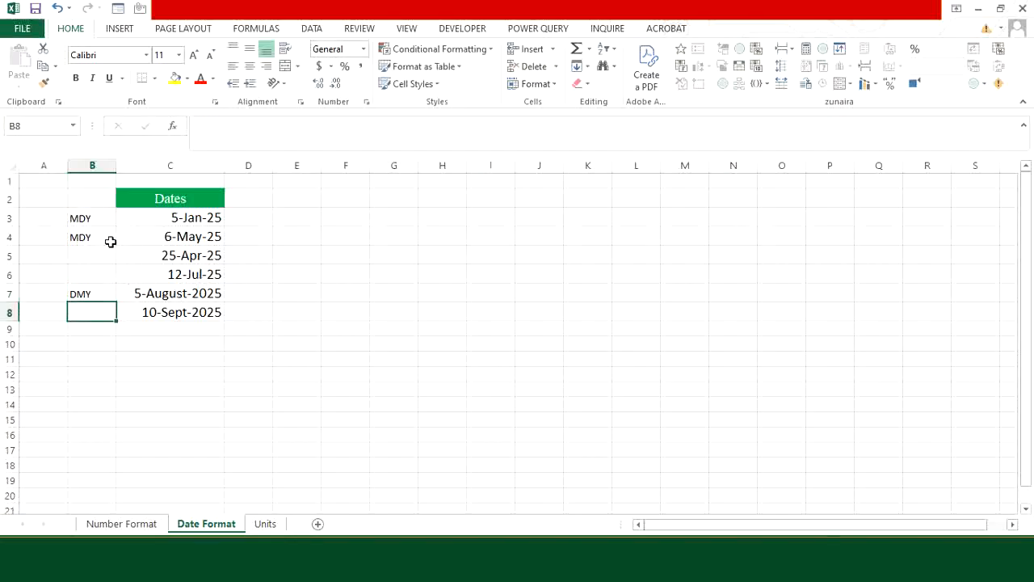
Step: Select all six dates and start Text to Columns from the Data tools
click(161, 216)
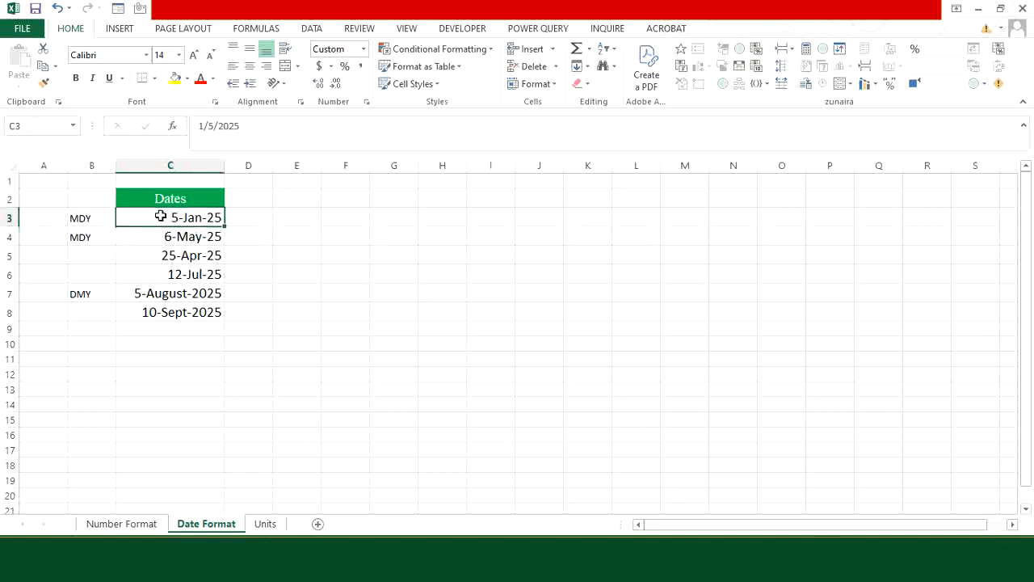
key(ctrl+shift+Down)
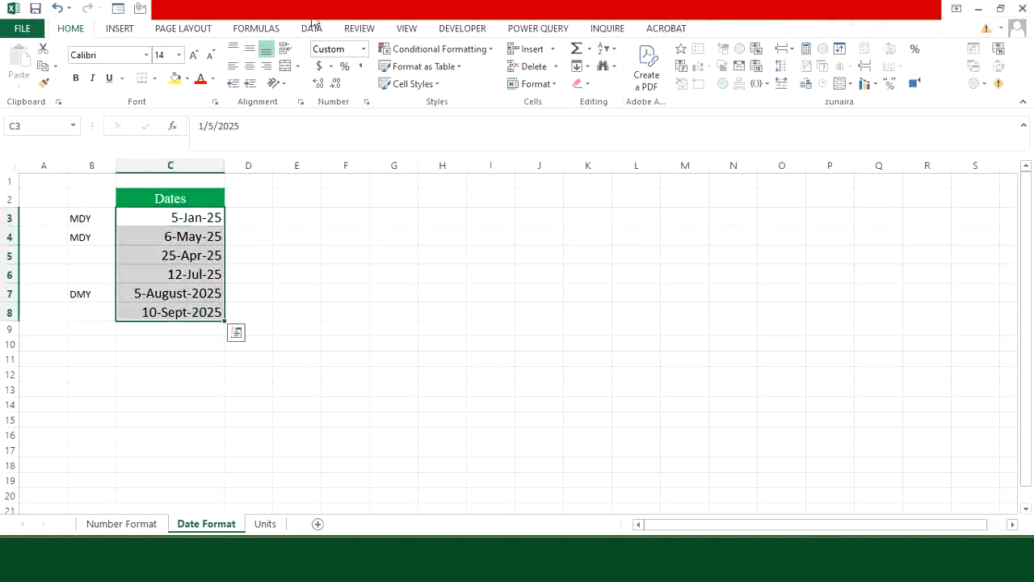
click(316, 30)
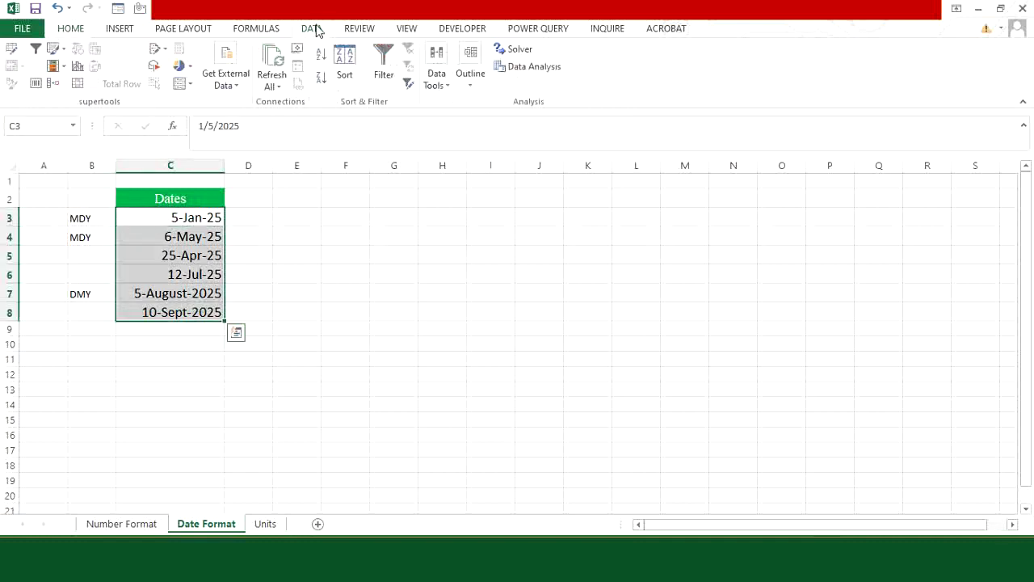
click(442, 90)
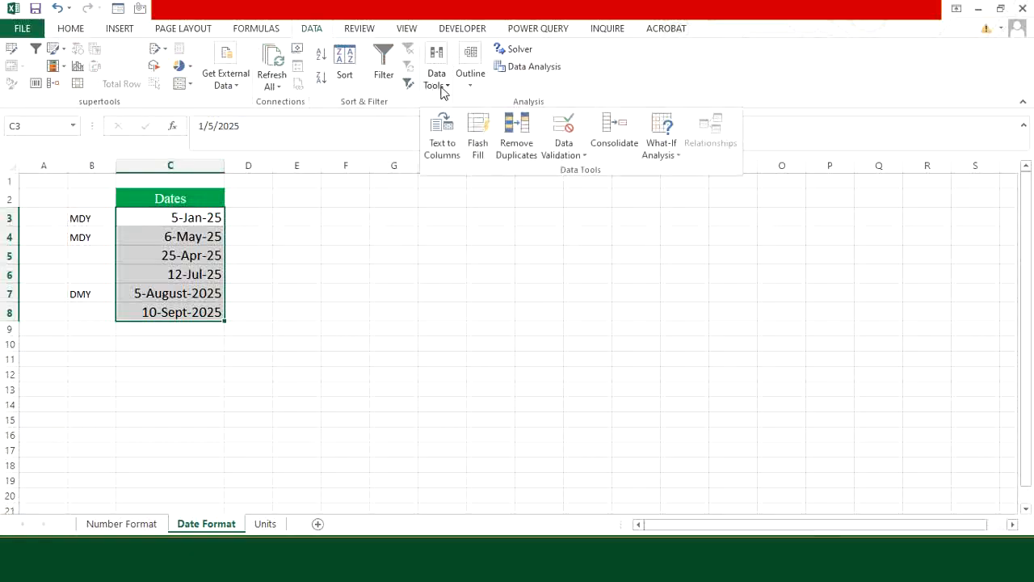
click(443, 145)
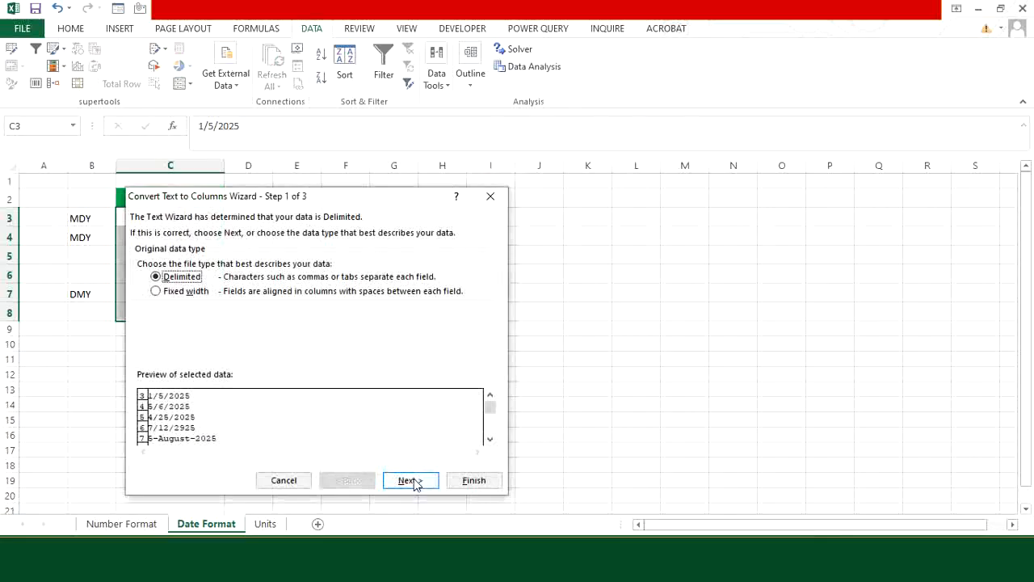
Step: In step 3 choose Date with MDY order and finish, converting the text entries to 5-Aug-25 and 10-Sep-25
click(412, 482)
click(414, 482)
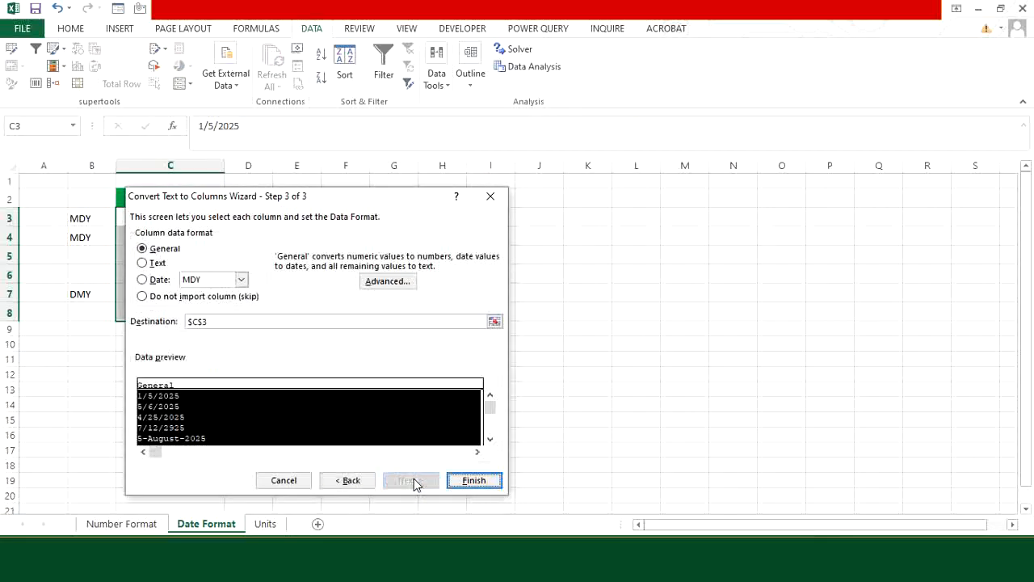
click(143, 279)
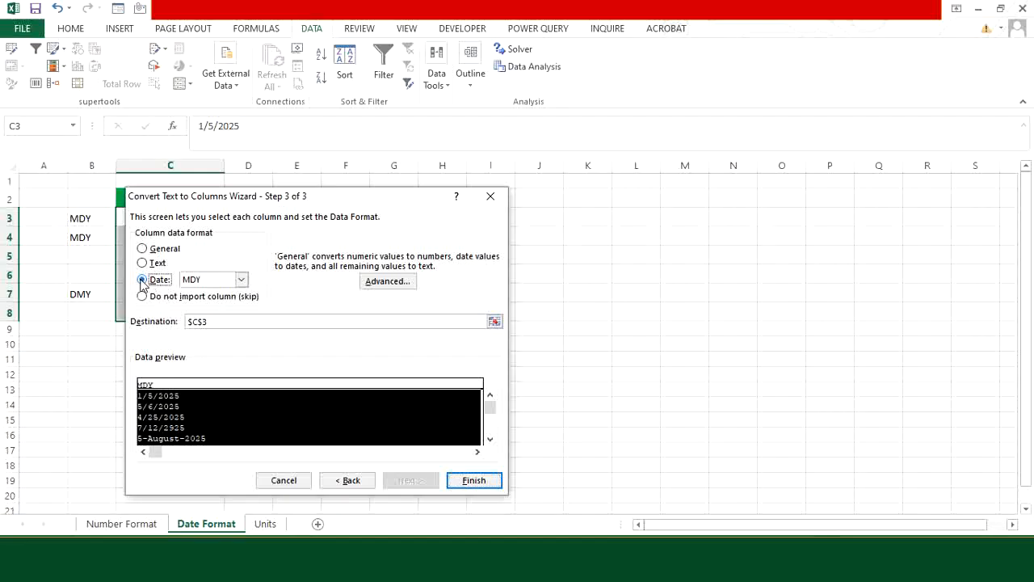
click(241, 280)
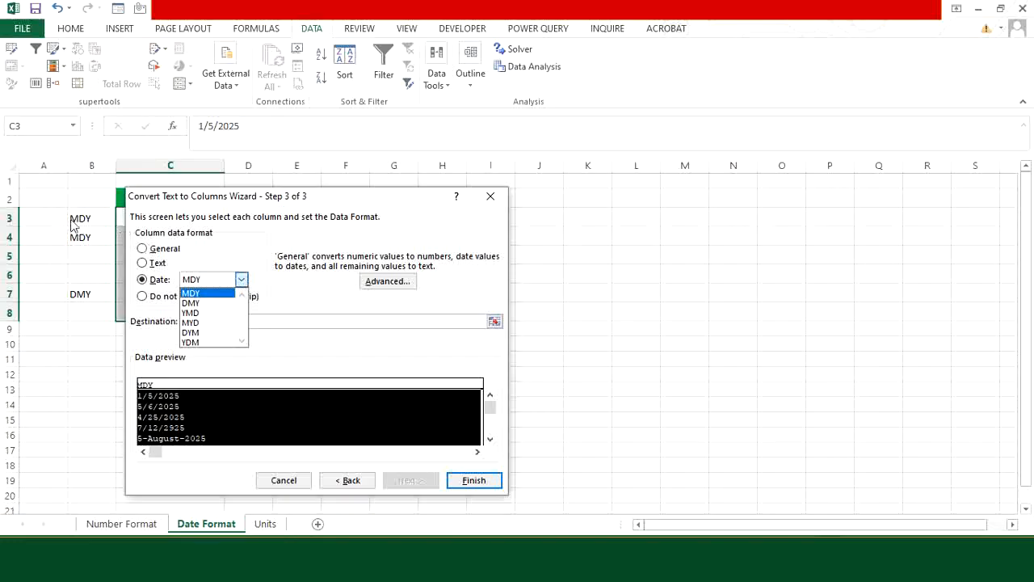
click(216, 295)
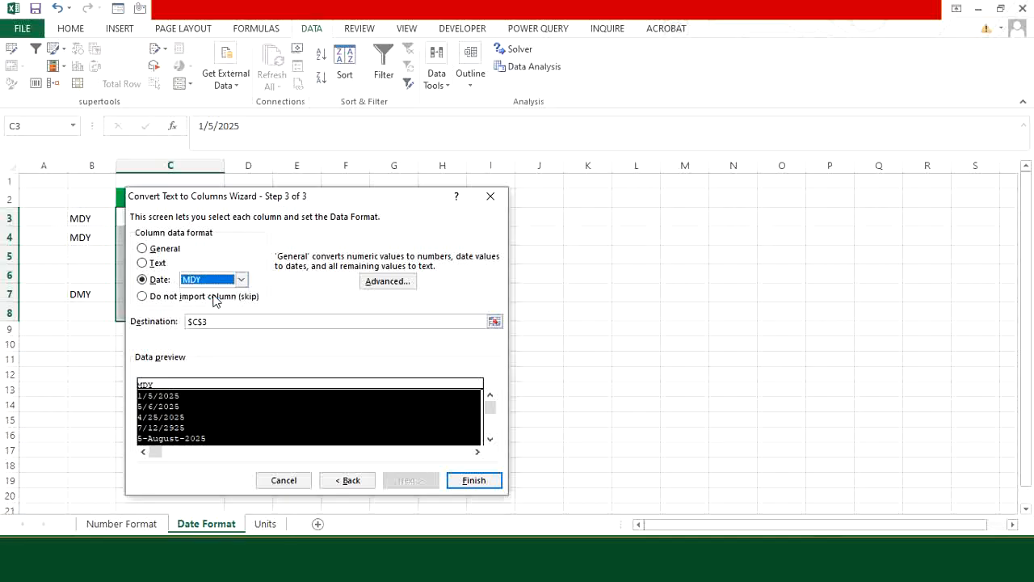
drag(299, 198, 406, 194)
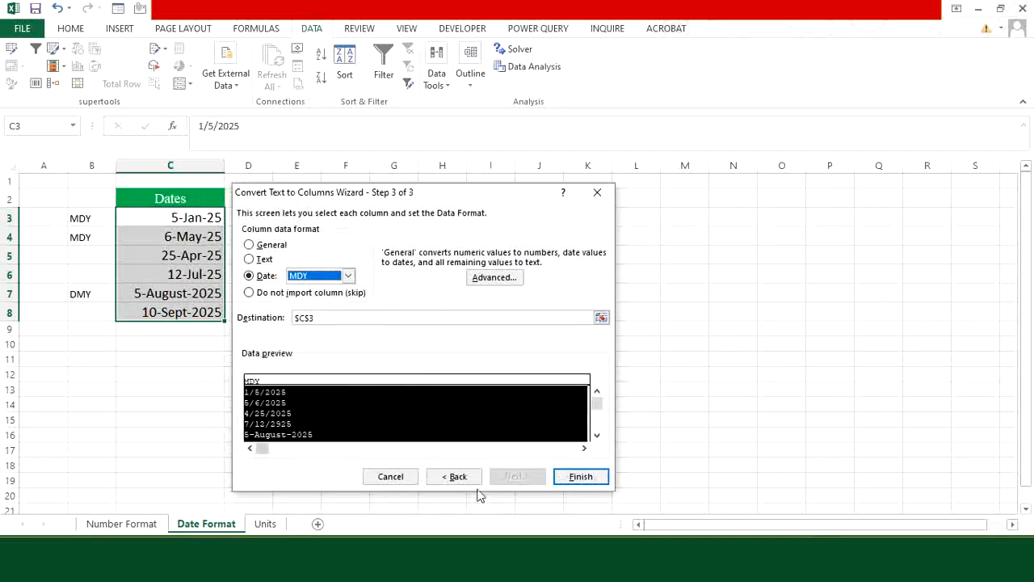
click(565, 477)
Step: Check the converted date in C7, then switch to the Units sheet
click(197, 333)
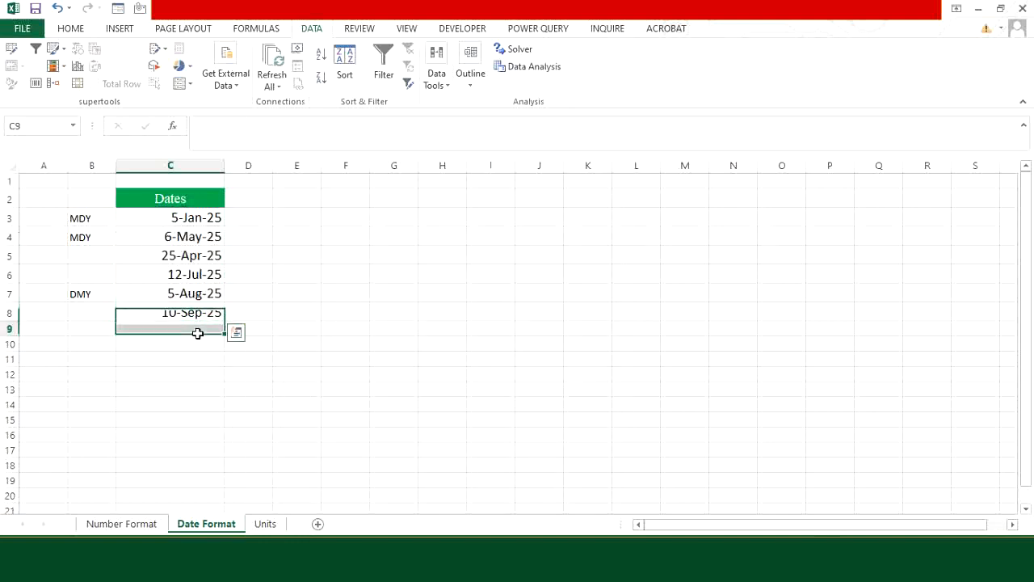
click(187, 295)
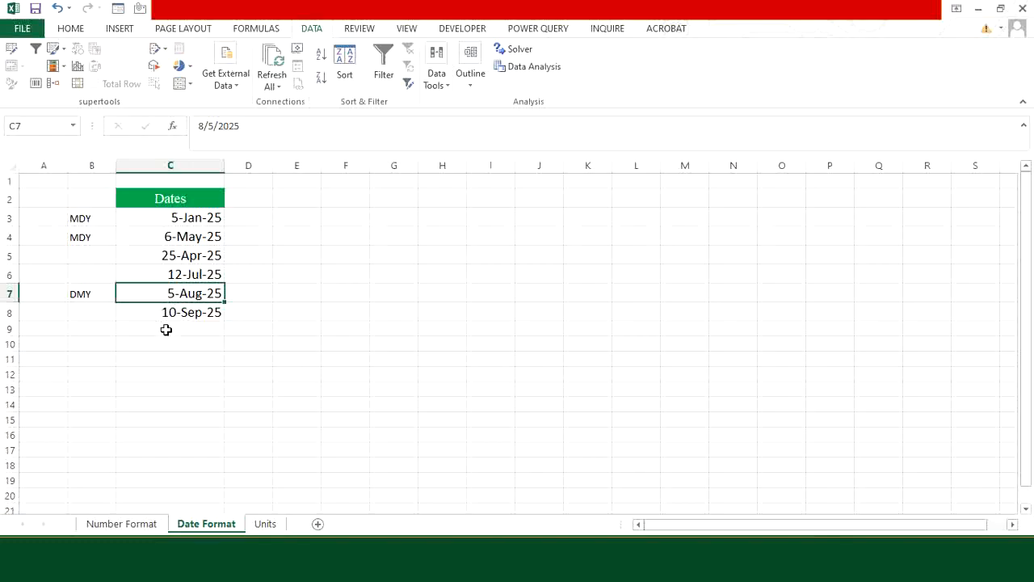
key(Up)
key(Up)
click(267, 524)
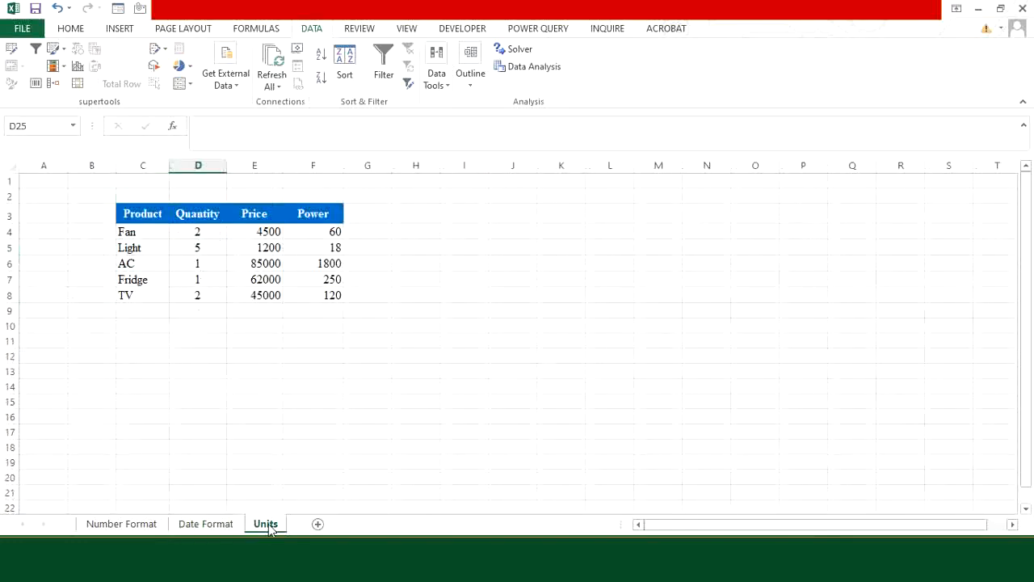
Step: Change the Fan quantity in D4 to the text '2 pcs'
click(206, 320)
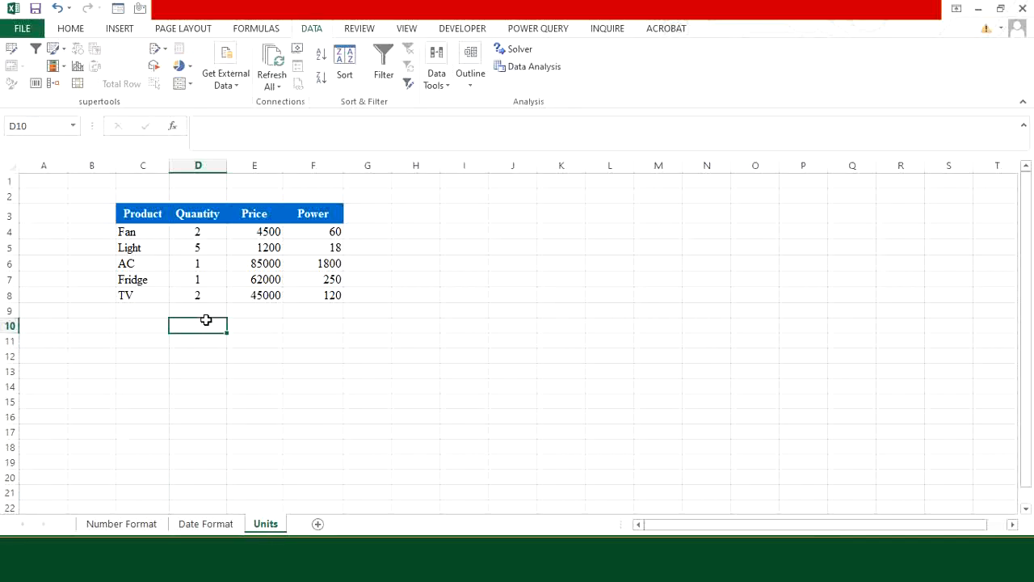
click(213, 236)
click(217, 127)
text(pcs)
click(206, 331)
click(211, 230)
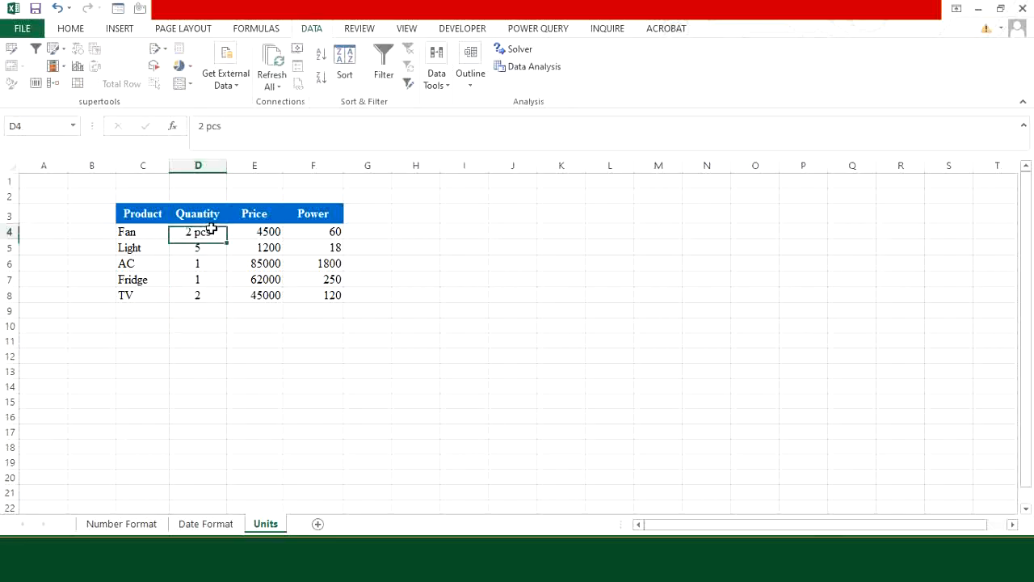
Step: Enter =D4*E4 in G4, which returns #VALUE! because the quantity is text
click(382, 235)
text(=)
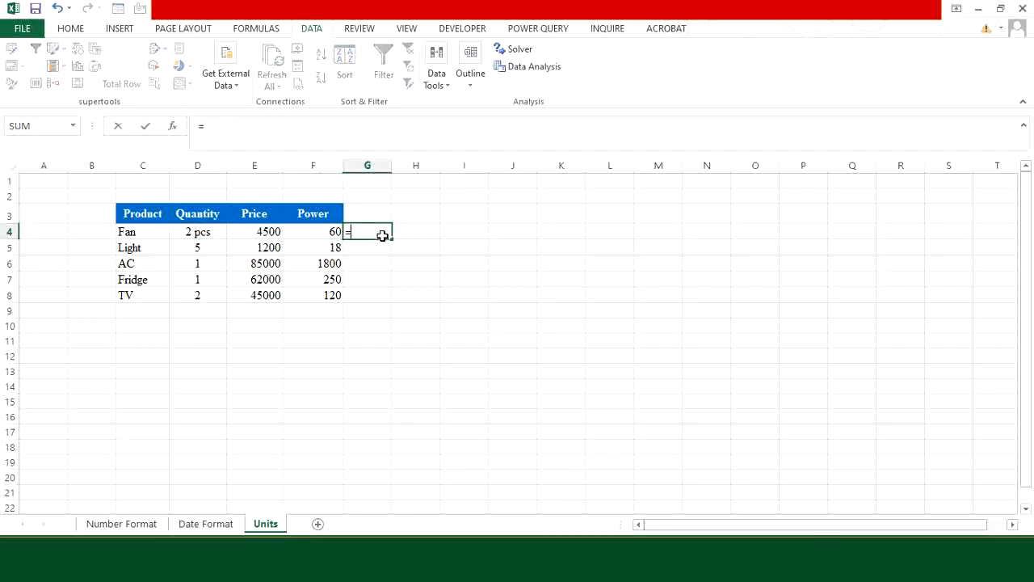
click(215, 230)
text(*)
click(266, 235)
key(Return)
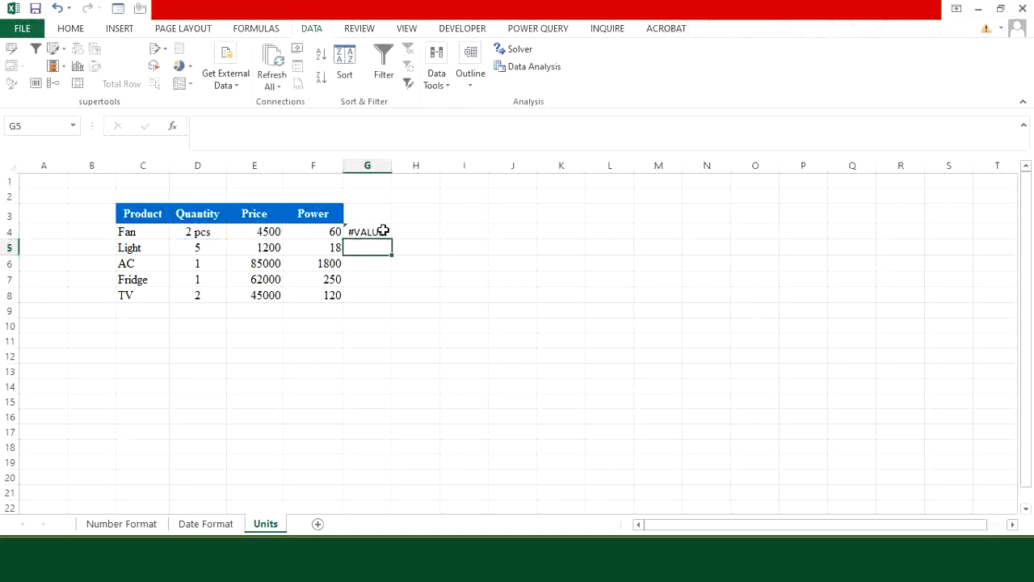
Step: Remove the ' pcs' text from D4 so it is the plain number 2 again
click(213, 235)
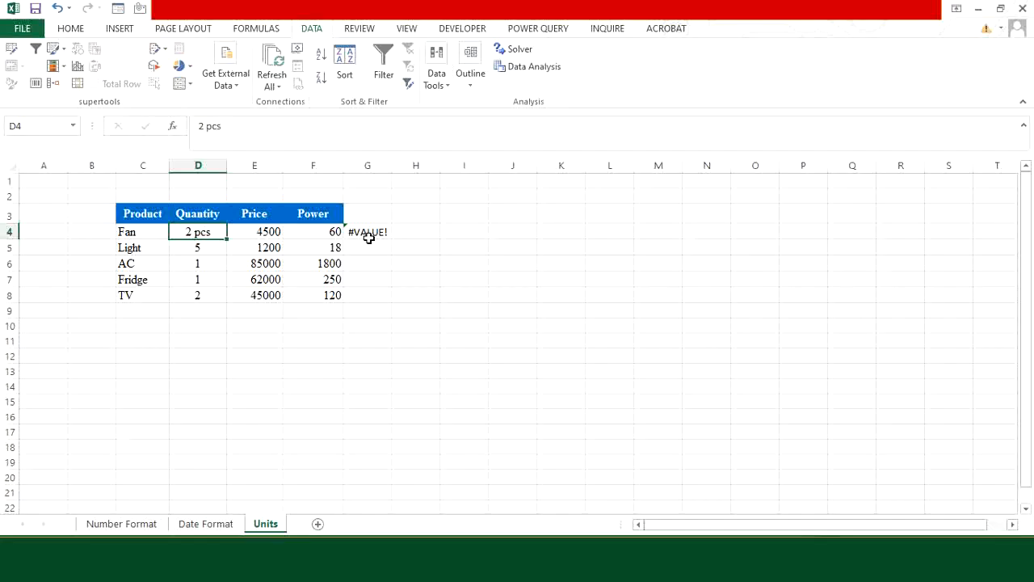
click(231, 126)
key(BackSpace)
key(BackSpace)
key(BackSpace)
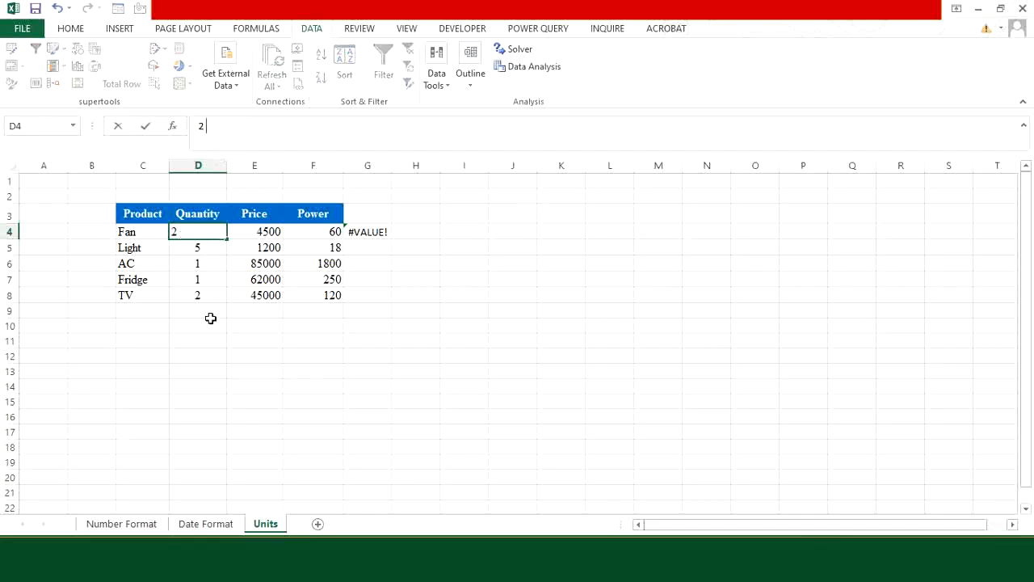
Step: Give the quantities D4:D8 the custom number format 0 "pcs" so G4 calculates 9000
click(210, 322)
click(210, 237)
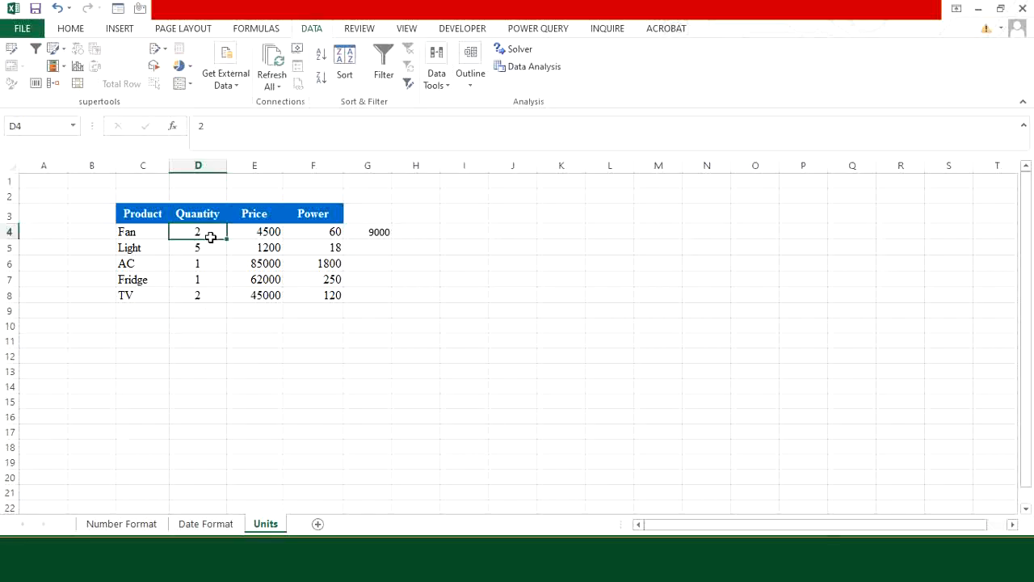
drag(210, 237, 212, 296)
key(ctrl+1)
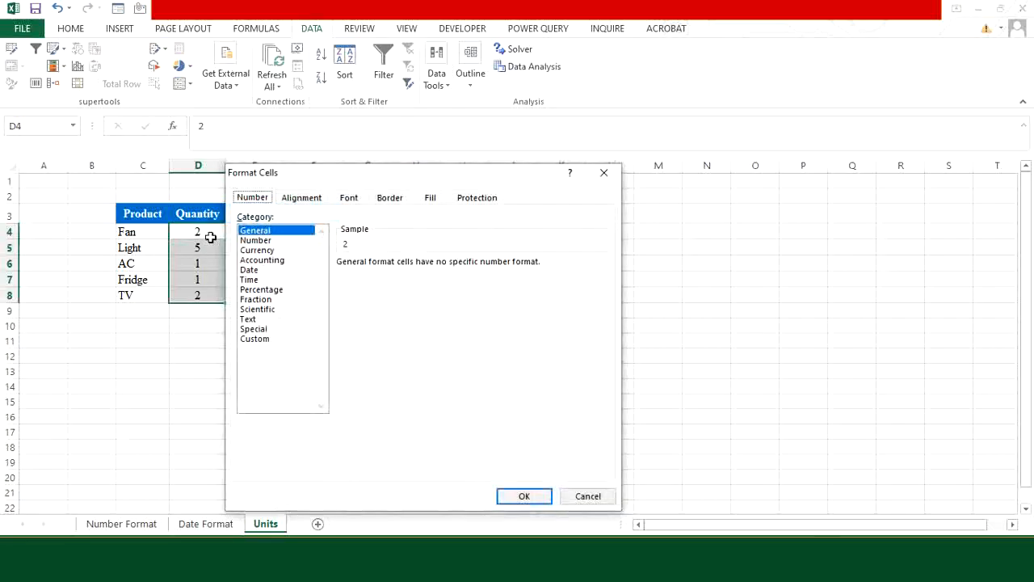
click(255, 339)
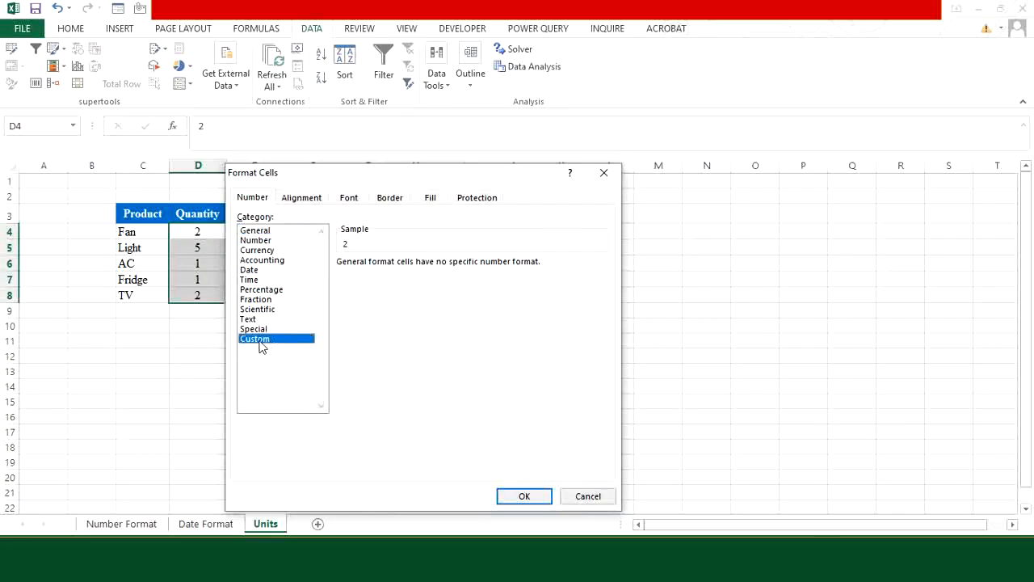
text(0)
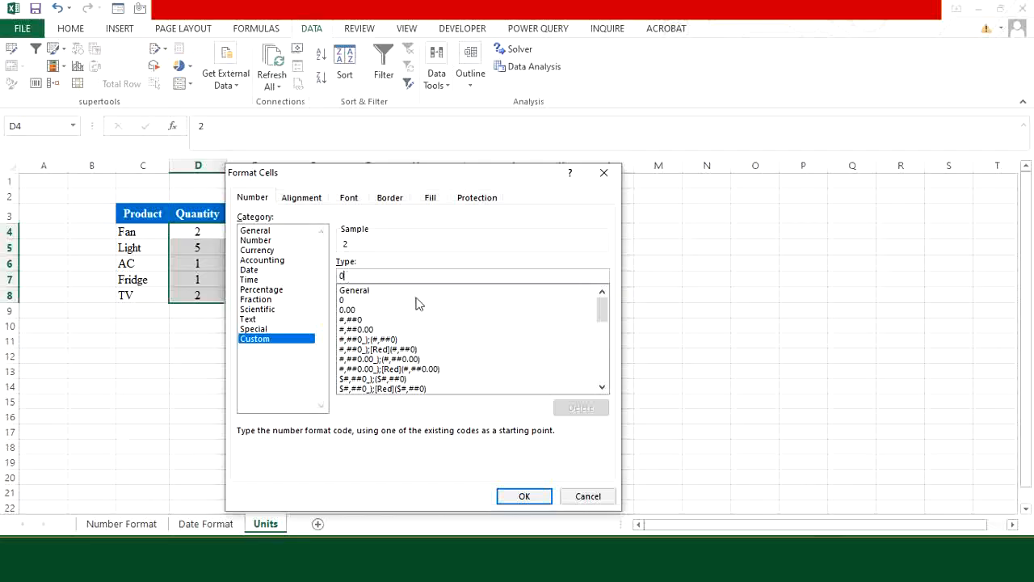
text(")
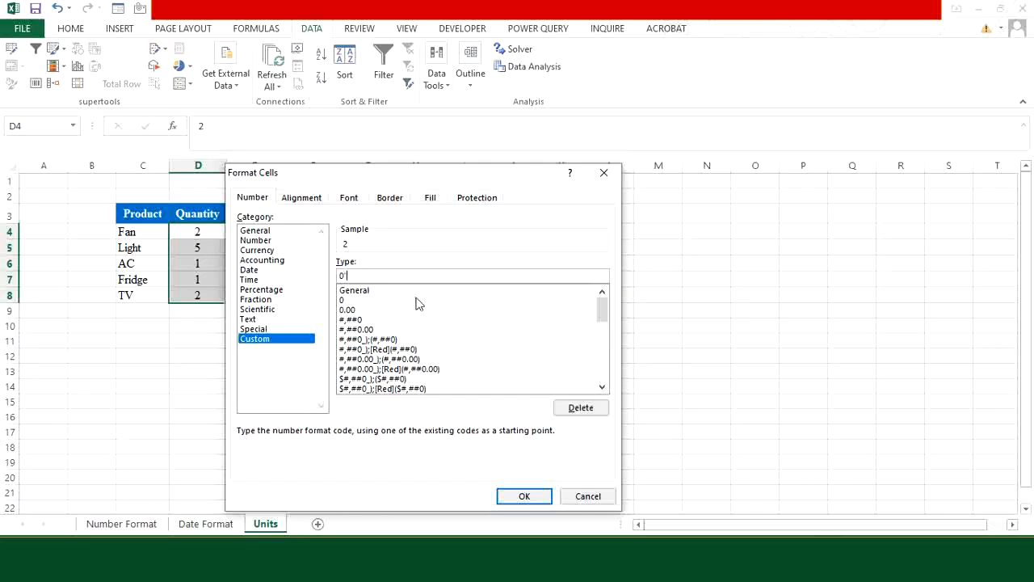
text(pcs)
text(")
click(524, 496)
click(198, 337)
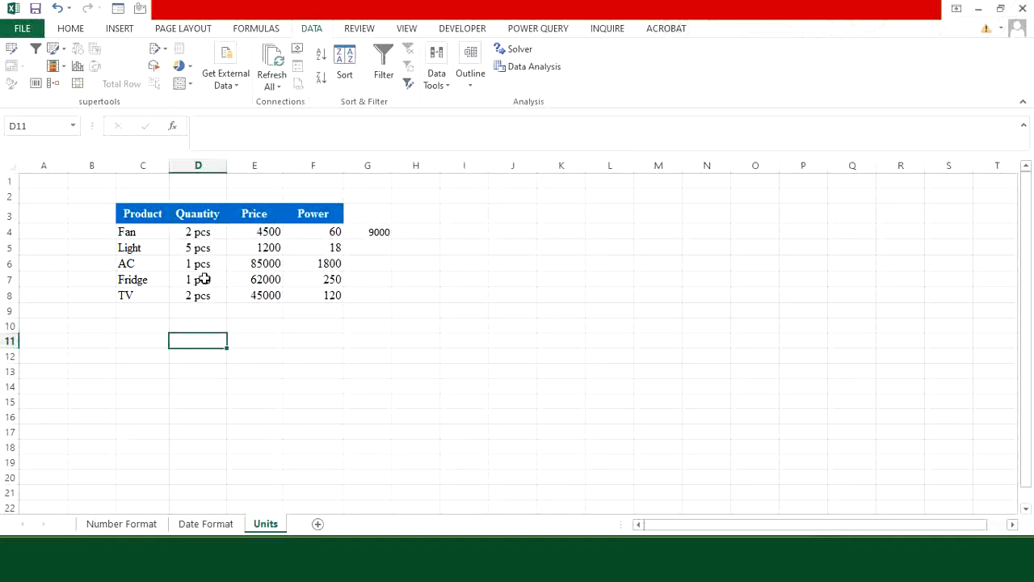
Step: Fill the G4 quantity-times-price formula down to G8
click(376, 235)
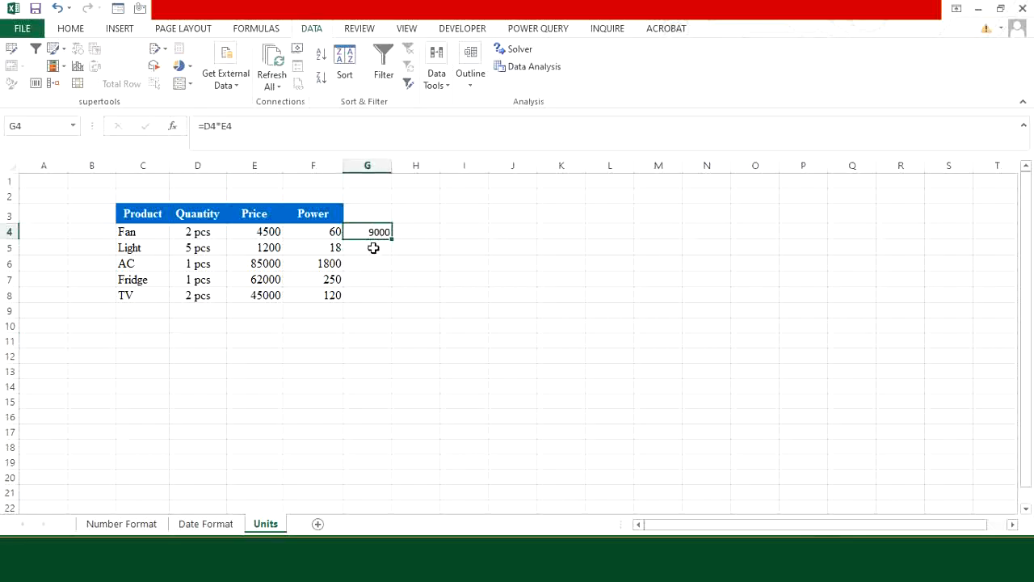
click(373, 248)
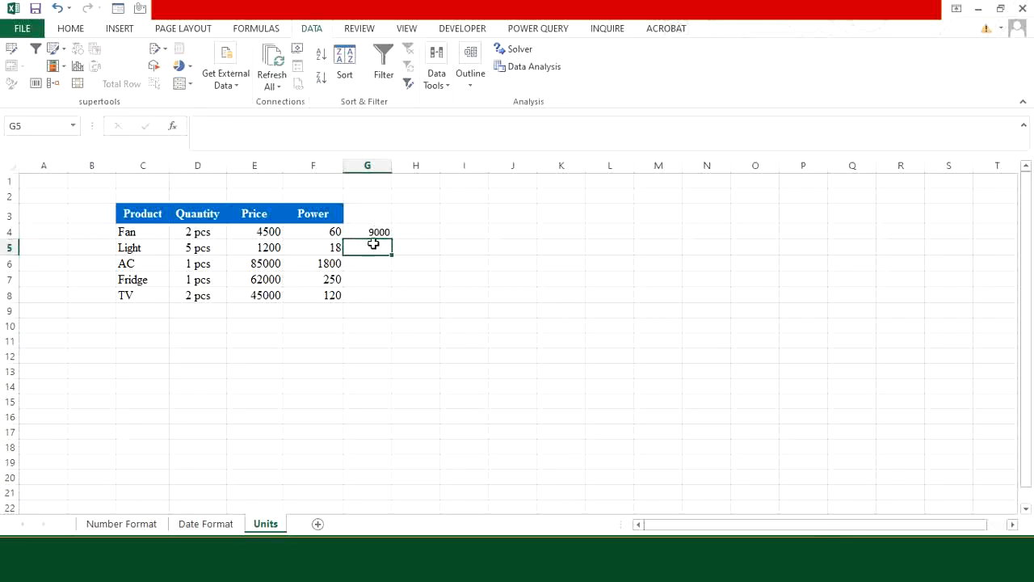
click(377, 232)
drag(392, 240, 389, 301)
click(367, 323)
Step: Check the filled totals in G5, G6 and G8 (6000, 85000, 90000)
click(371, 250)
click(373, 265)
click(374, 295)
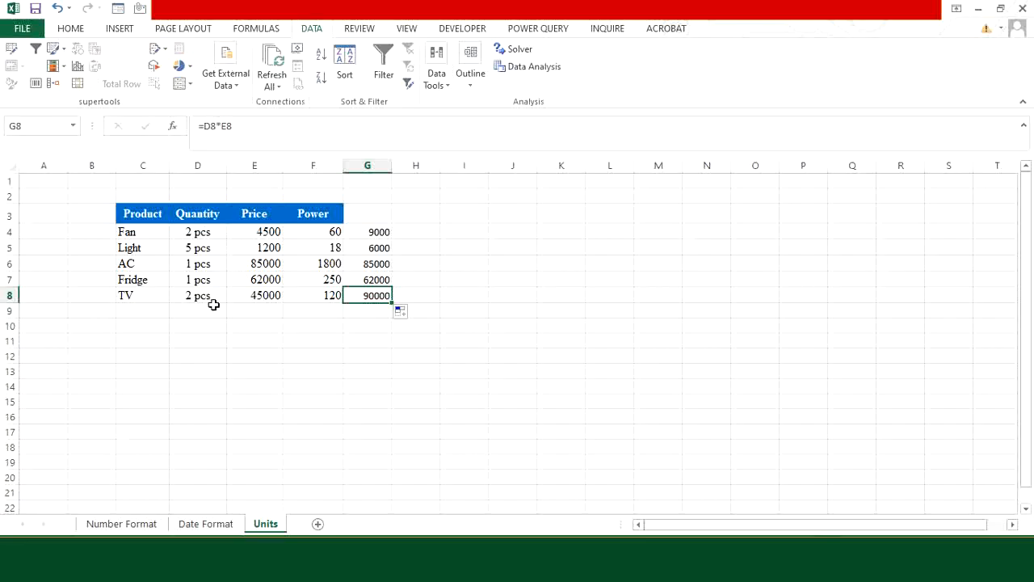
click(368, 325)
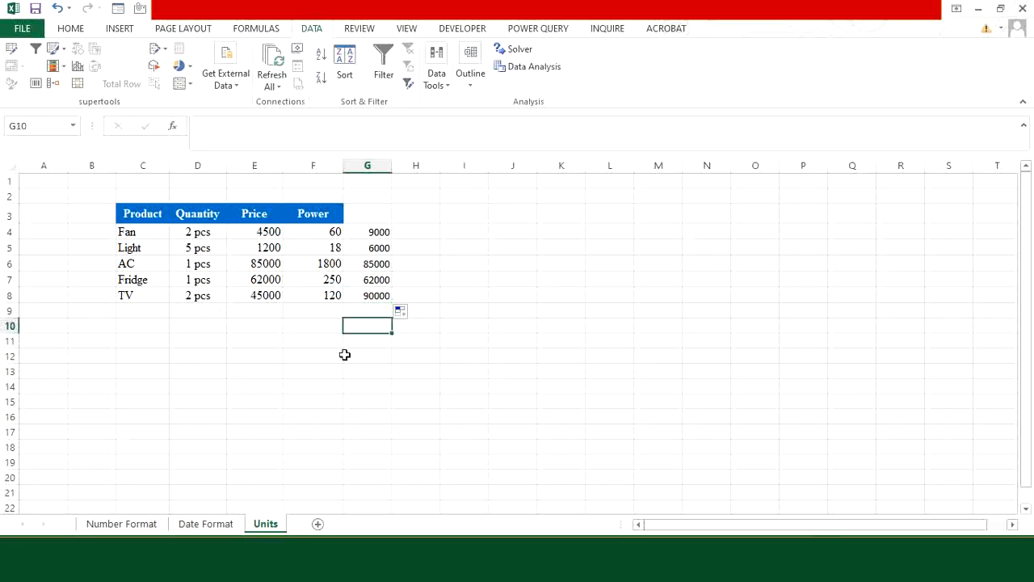